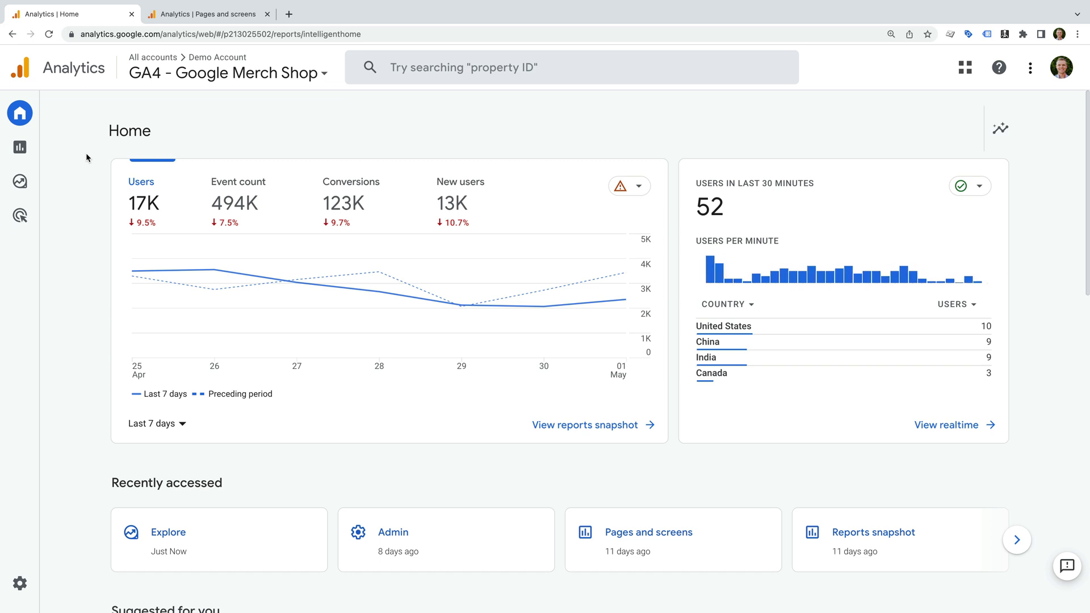
# Open the Engagement › Pages and screens report and scroll through its 466 page paths
pyautogui.click(28, 153)
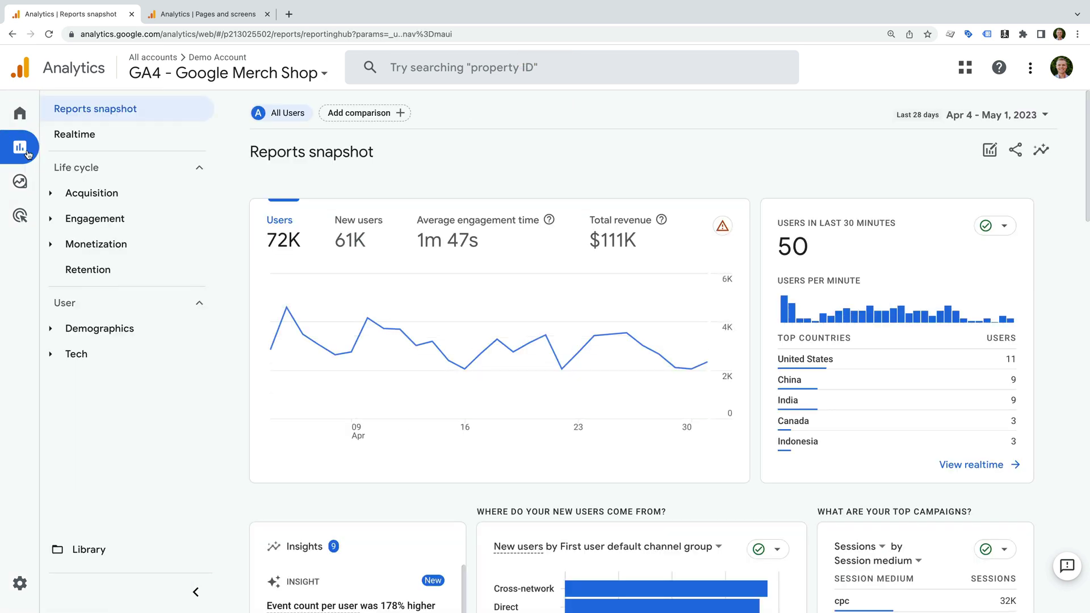
pyautogui.click(143, 219)
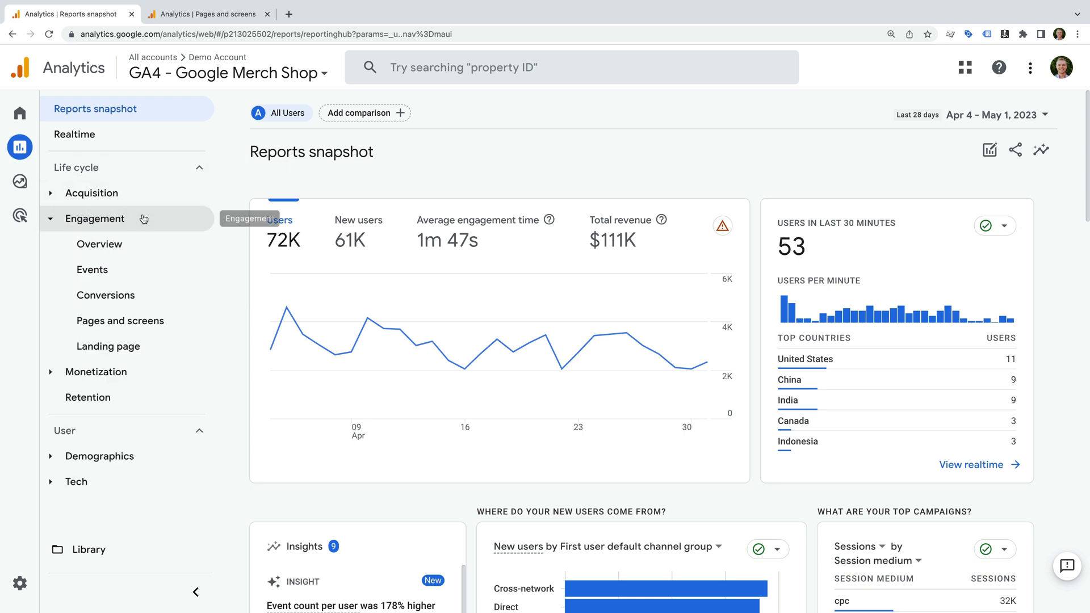
pyautogui.click(179, 324)
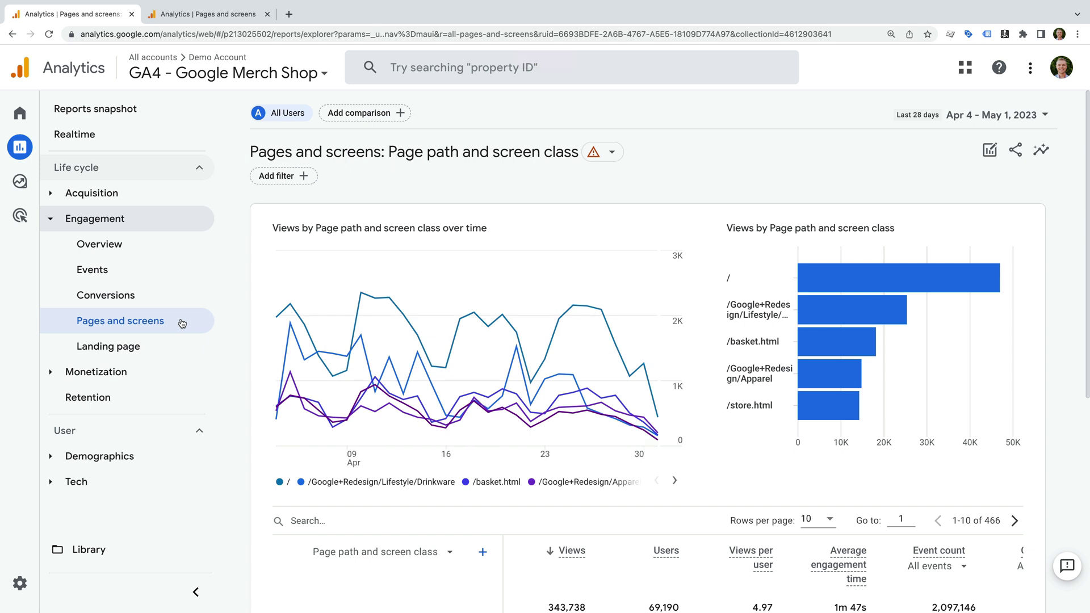
pyautogui.scroll(-5, 706, 255)
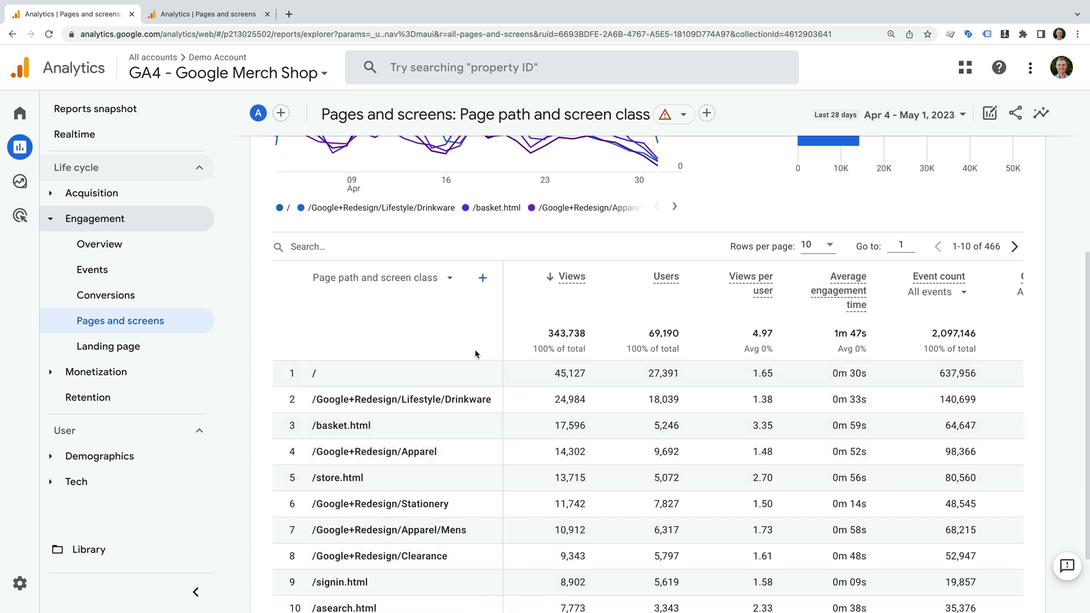
pyautogui.scroll(3, 475, 351)
pyautogui.scroll(2, 475, 352)
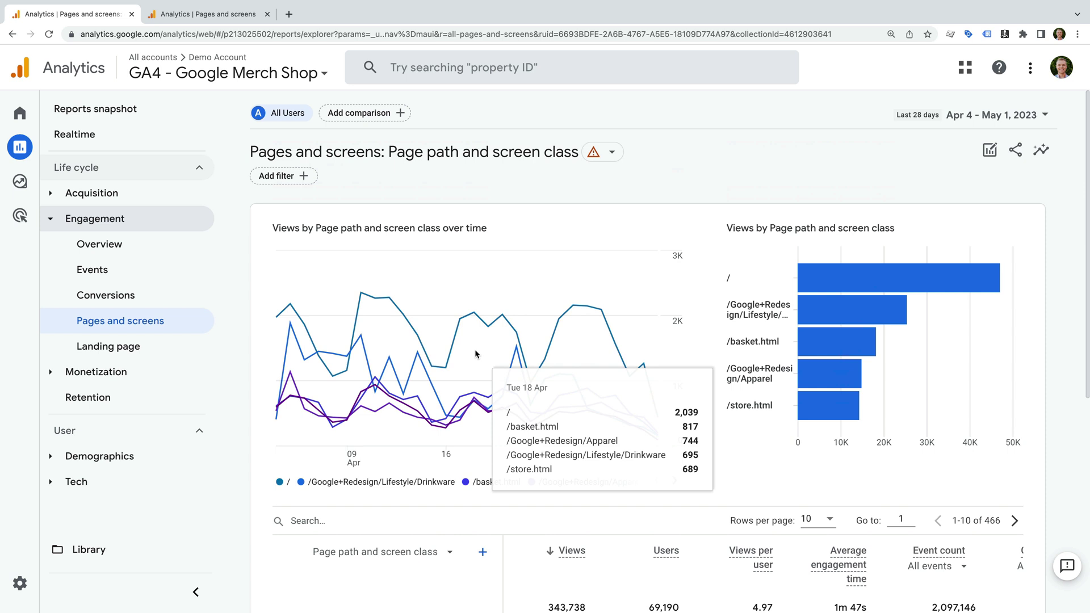
# Add a report filter set to Exclude on the Page path and screen class dimension
pyautogui.click(285, 182)
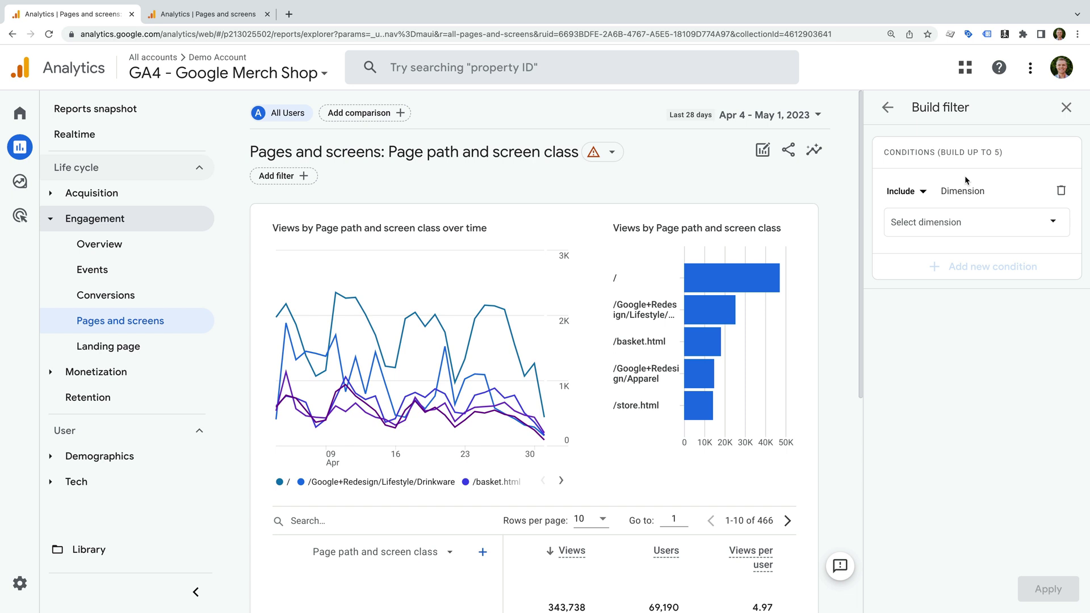
pyautogui.click(907, 193)
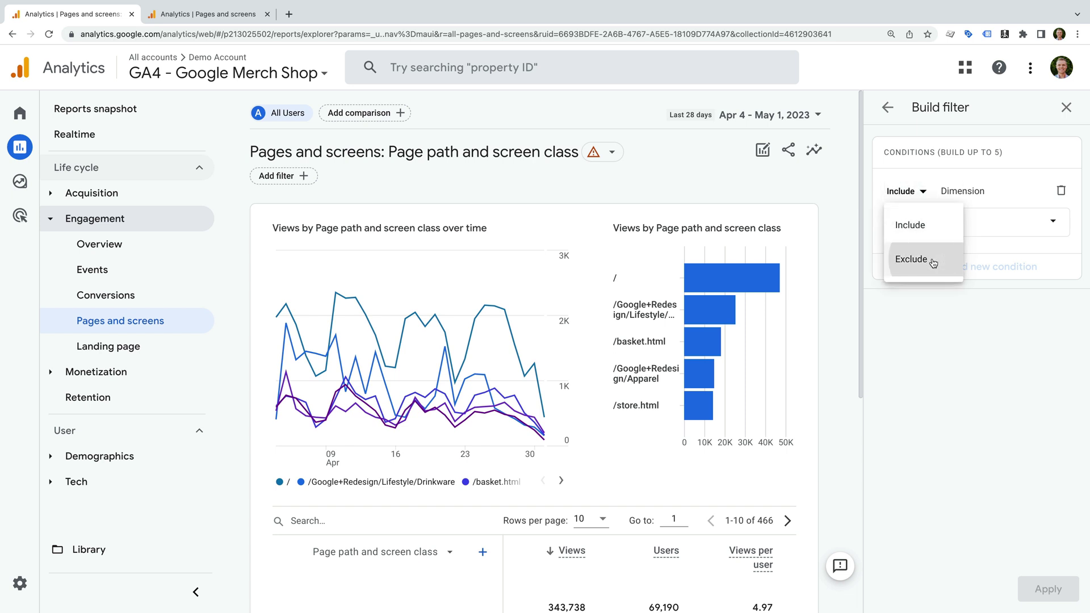
pyautogui.click(908, 258)
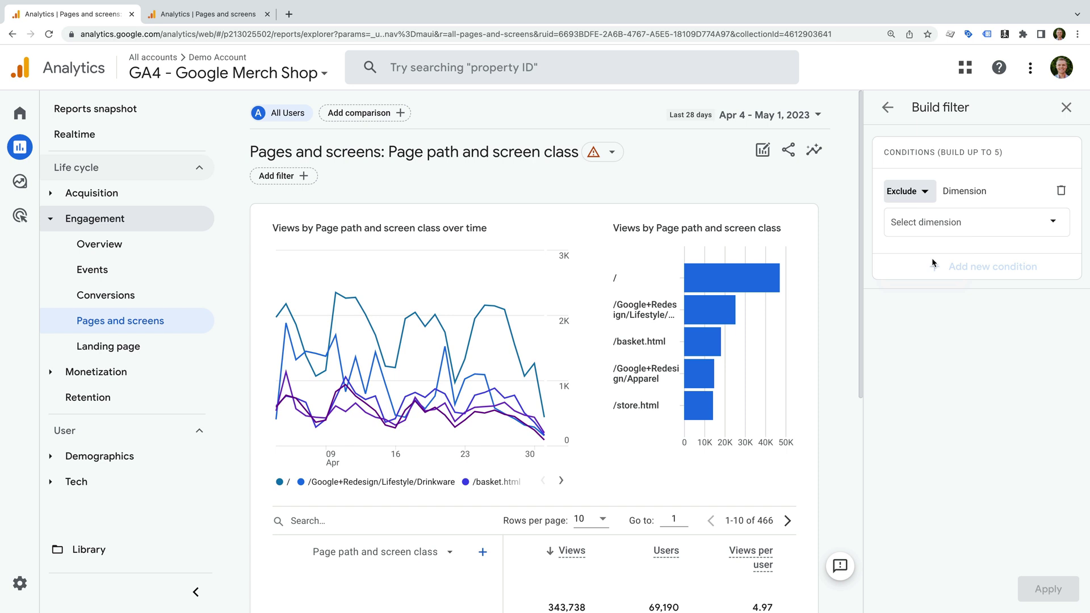
pyautogui.click(931, 232)
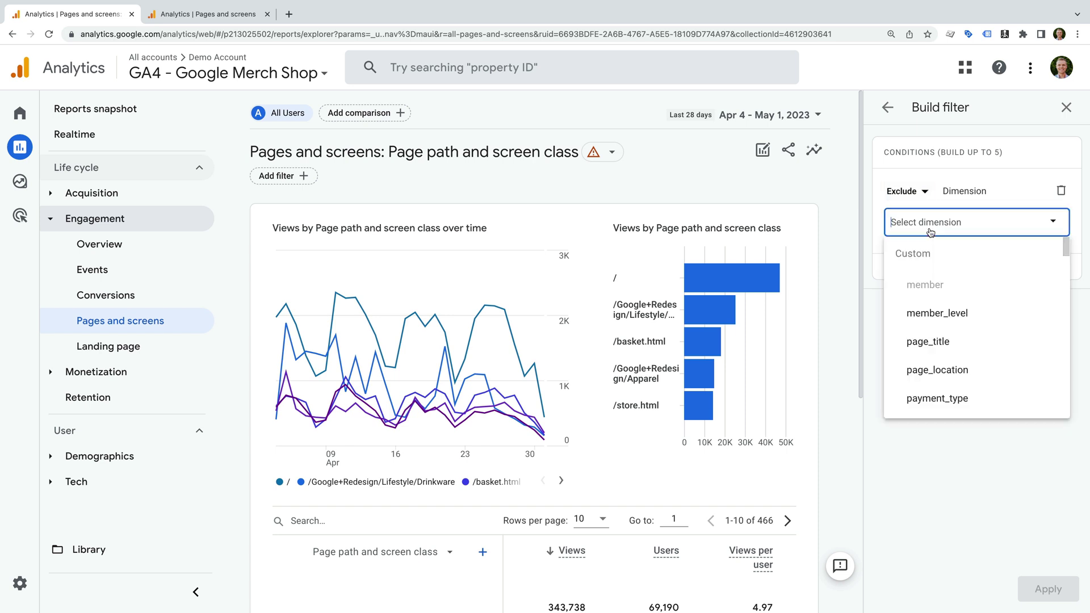
pyautogui.write('page path')
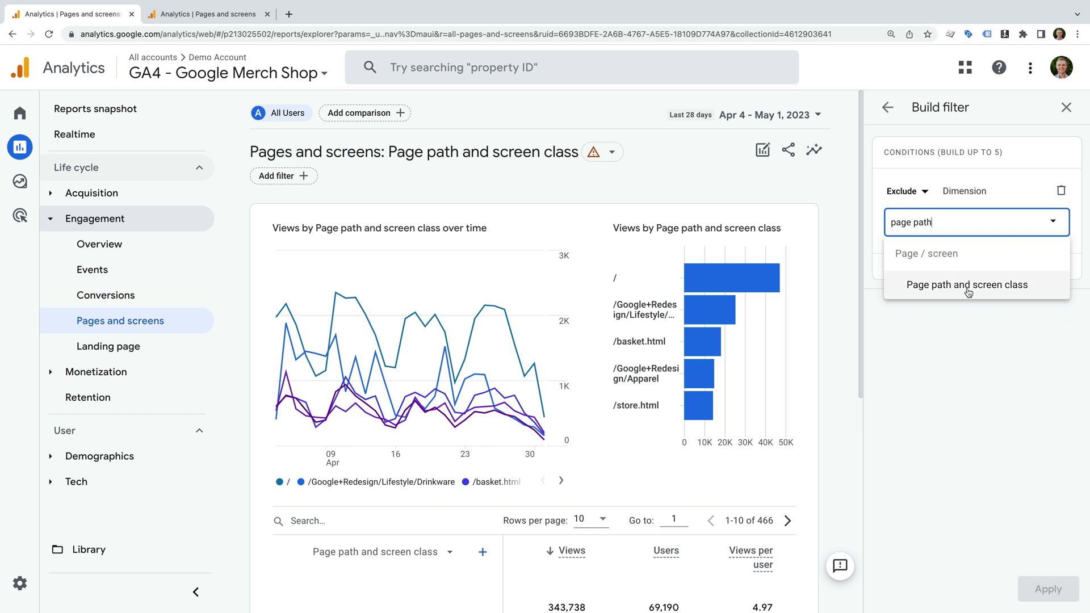
pyautogui.click(968, 290)
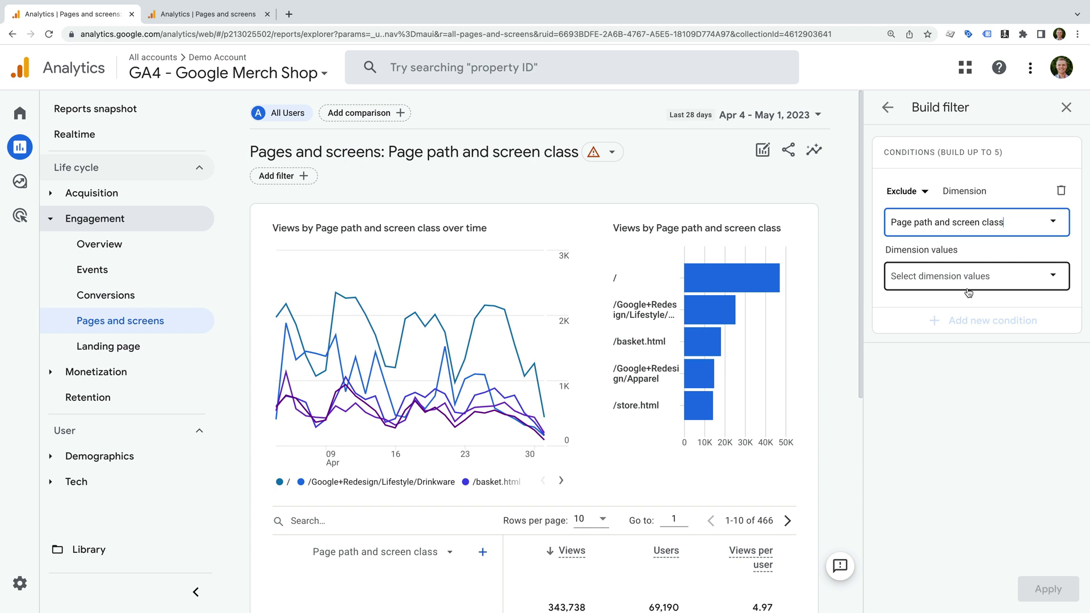
# Set the filter values to all page paths containing /Google+Redesign/
pyautogui.click(951, 283)
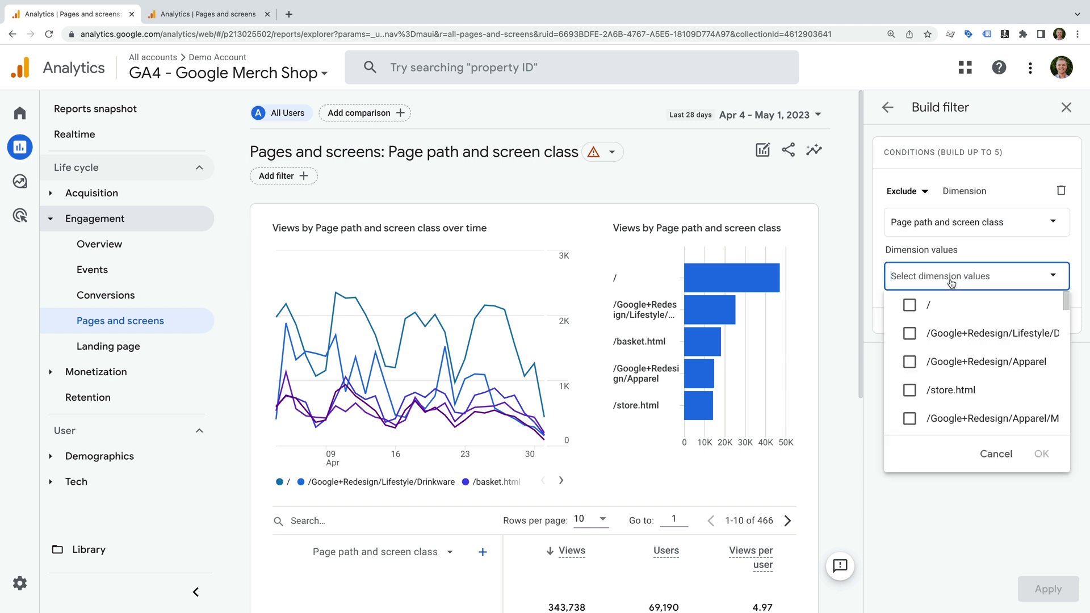
pyautogui.scroll(-10, 951, 340)
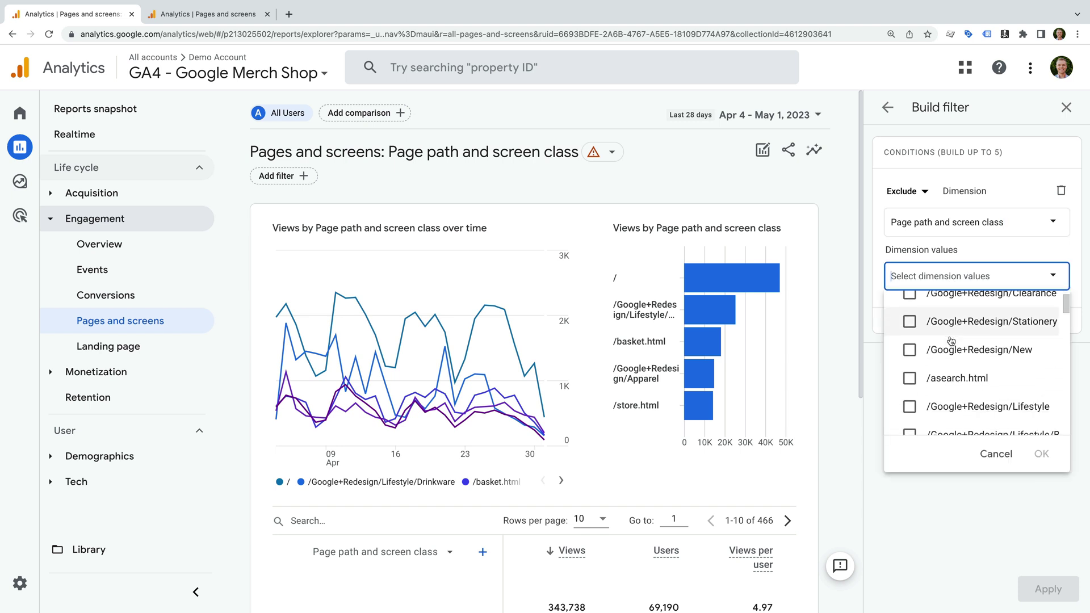
pyautogui.scroll(10, 951, 340)
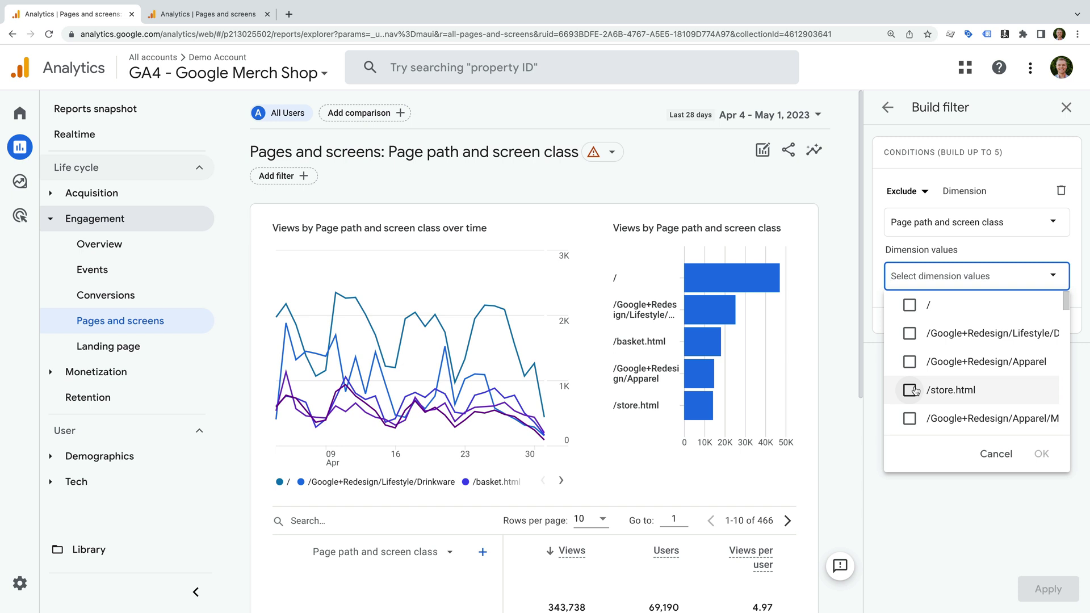
pyautogui.write('/')
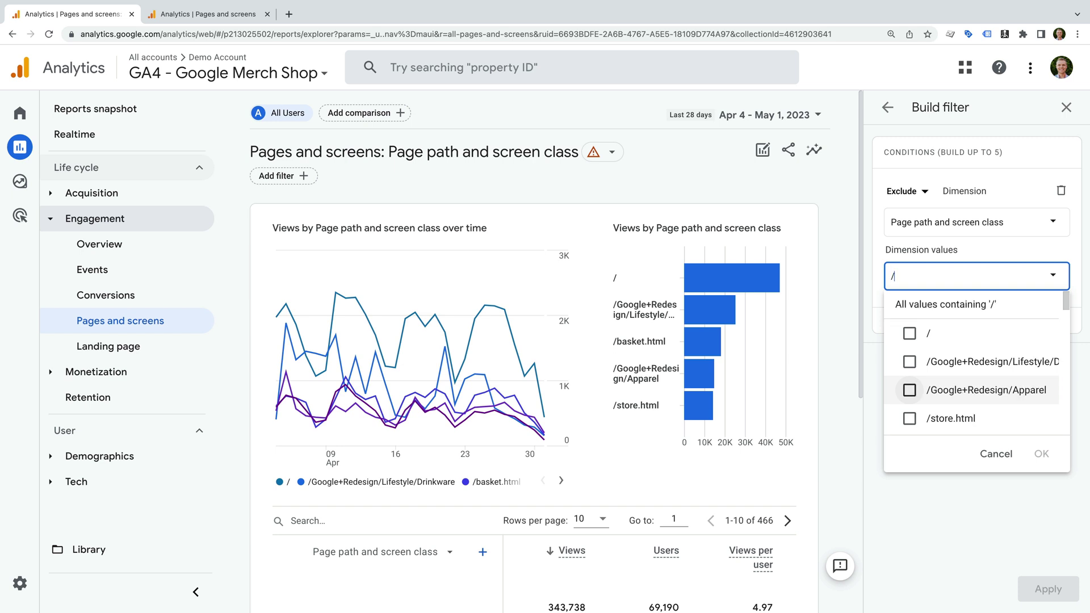
pyautogui.write('Google')
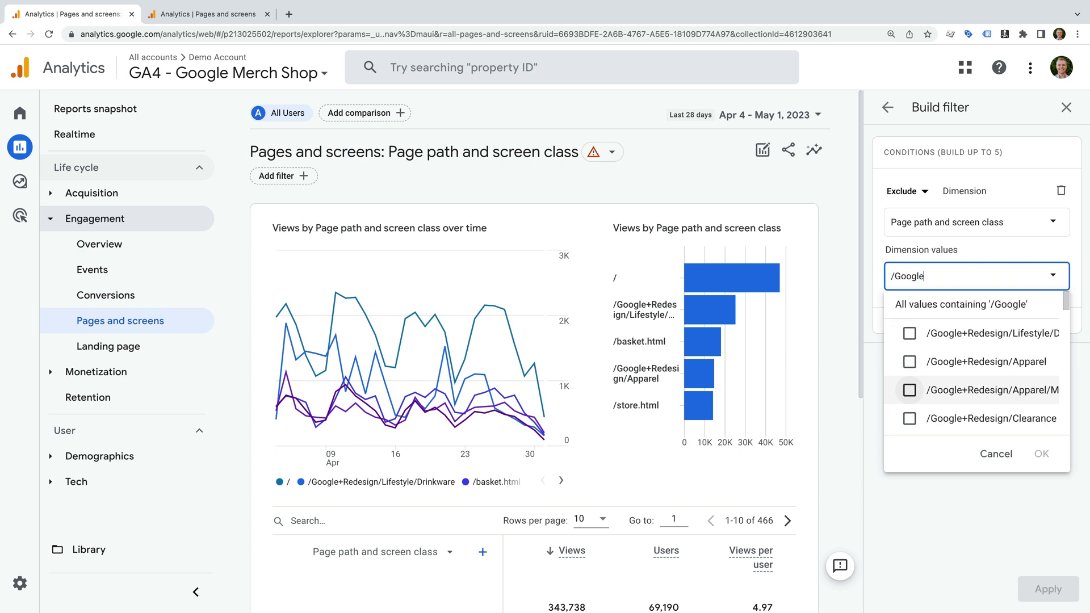
pyautogui.write('+Redesign/')
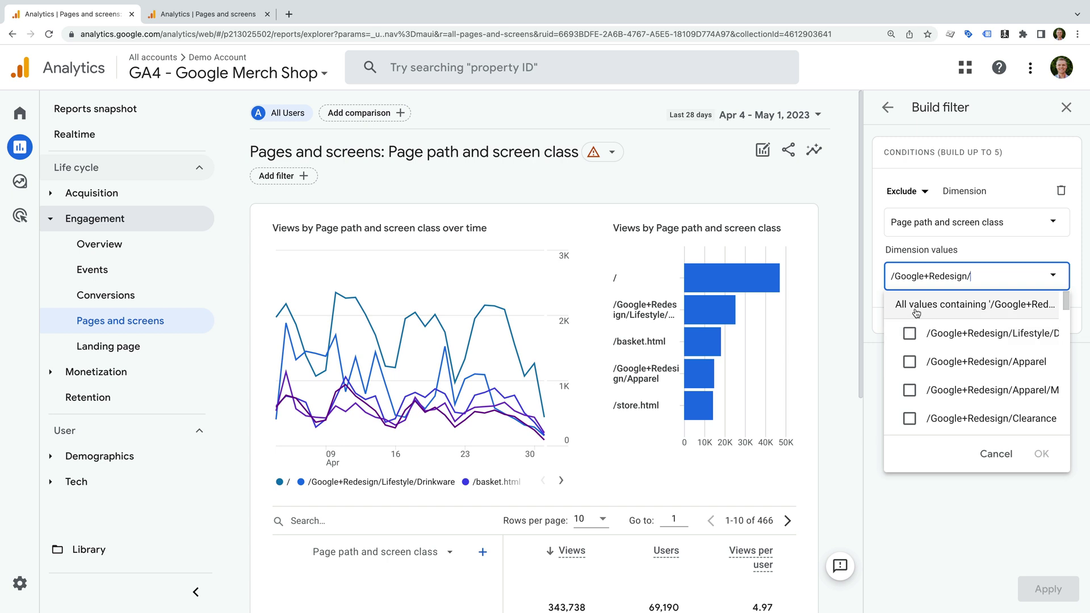
pyautogui.click(943, 310)
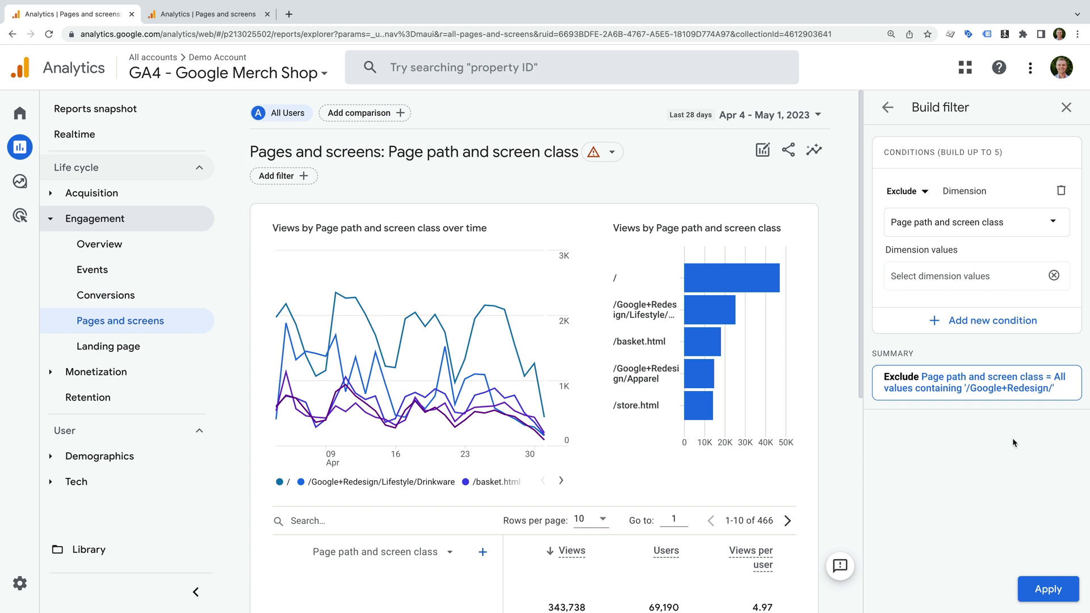
# Apply the /Google+Redesign/ exclusion and review the 63 remaining page paths
pyautogui.click(1044, 588)
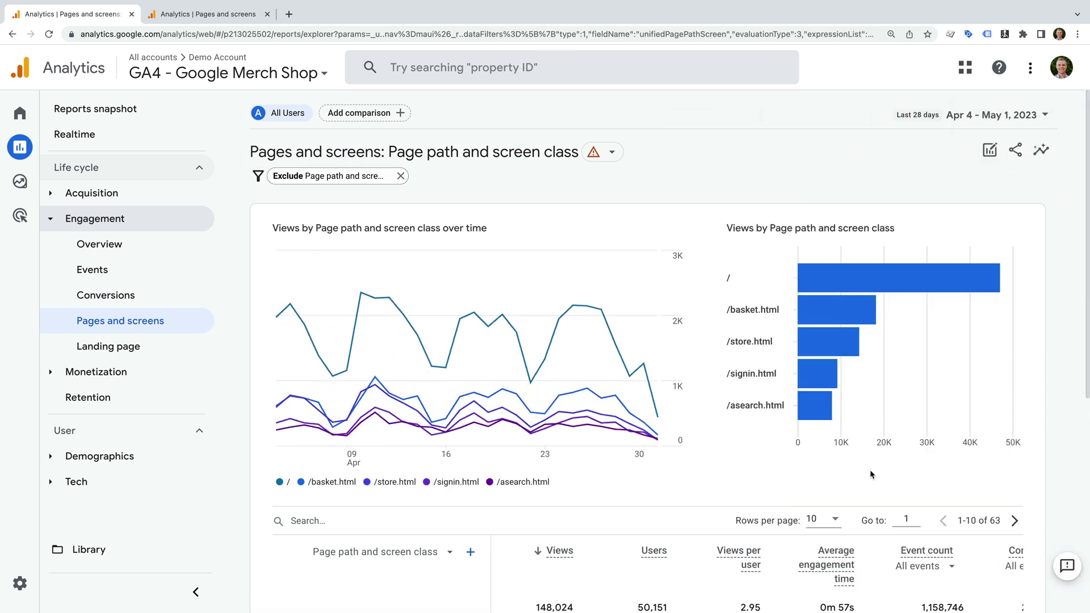
pyautogui.scroll(-6, 744, 448)
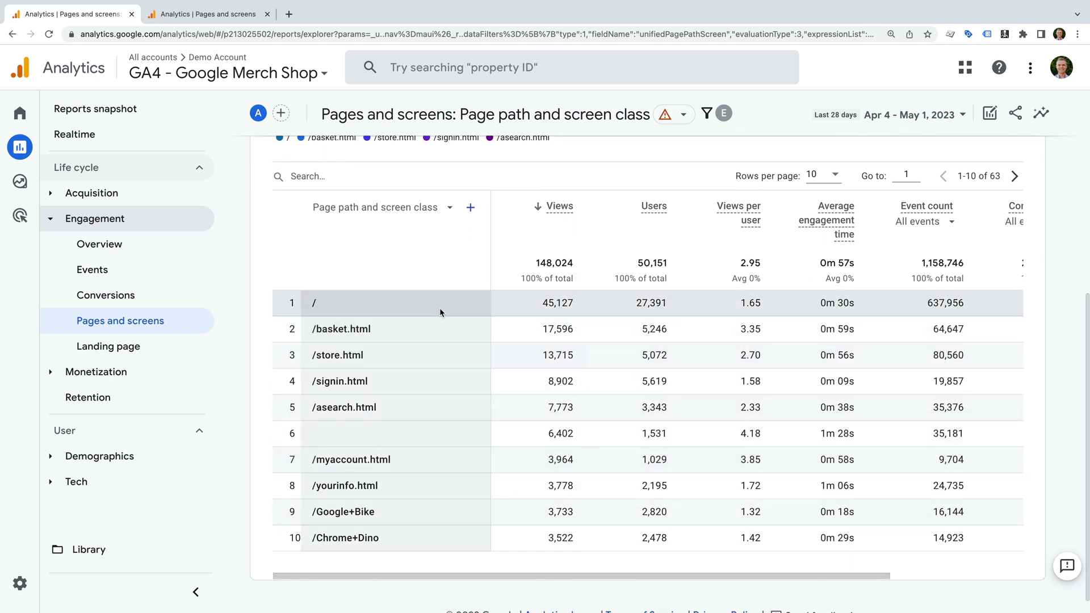
pyautogui.scroll(4, 442, 382)
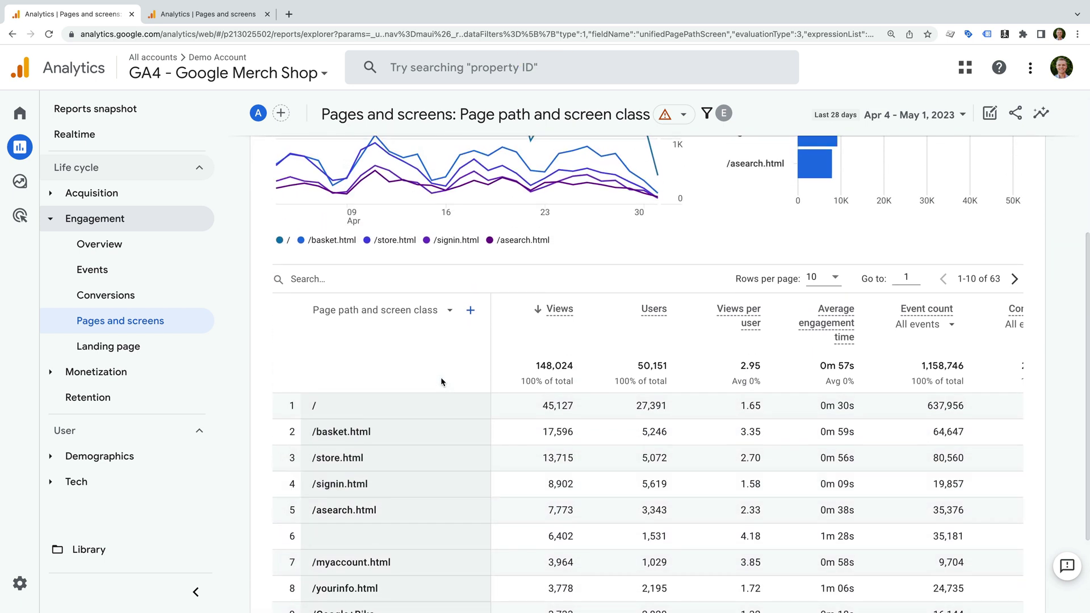
pyautogui.scroll(3, 441, 377)
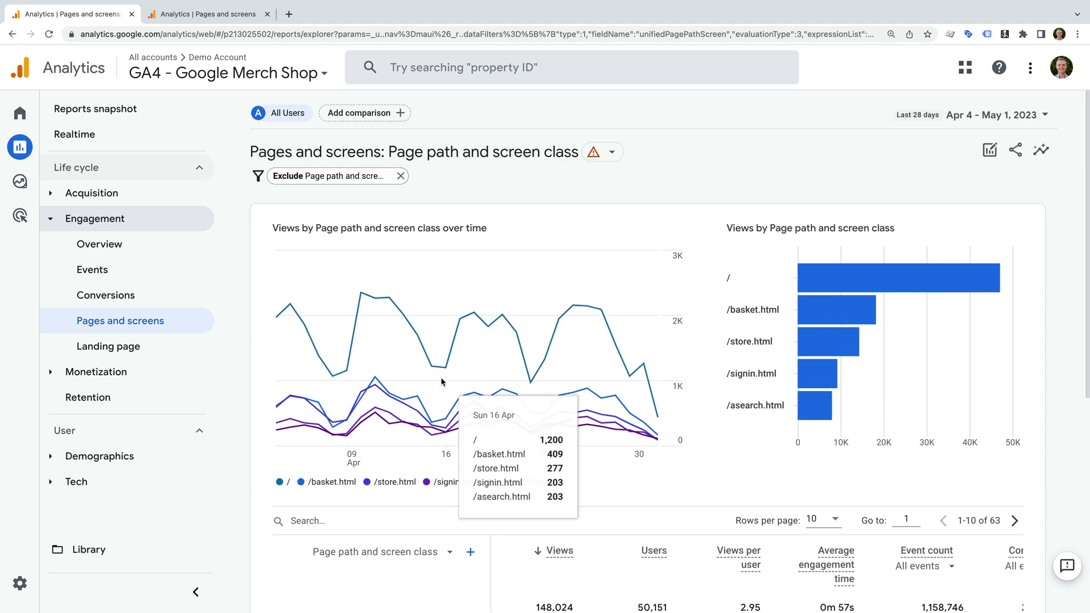
pyautogui.moveTo(354, 182)
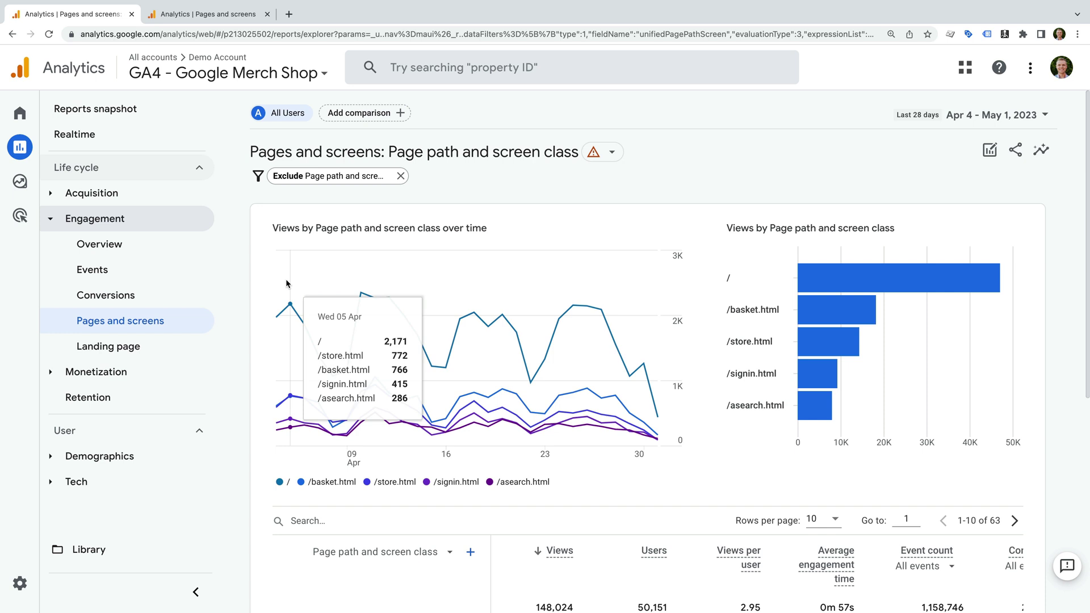
# Visit Landing page, then return to Pages and screens, now unfiltered with 466 paths
pyautogui.click(171, 350)
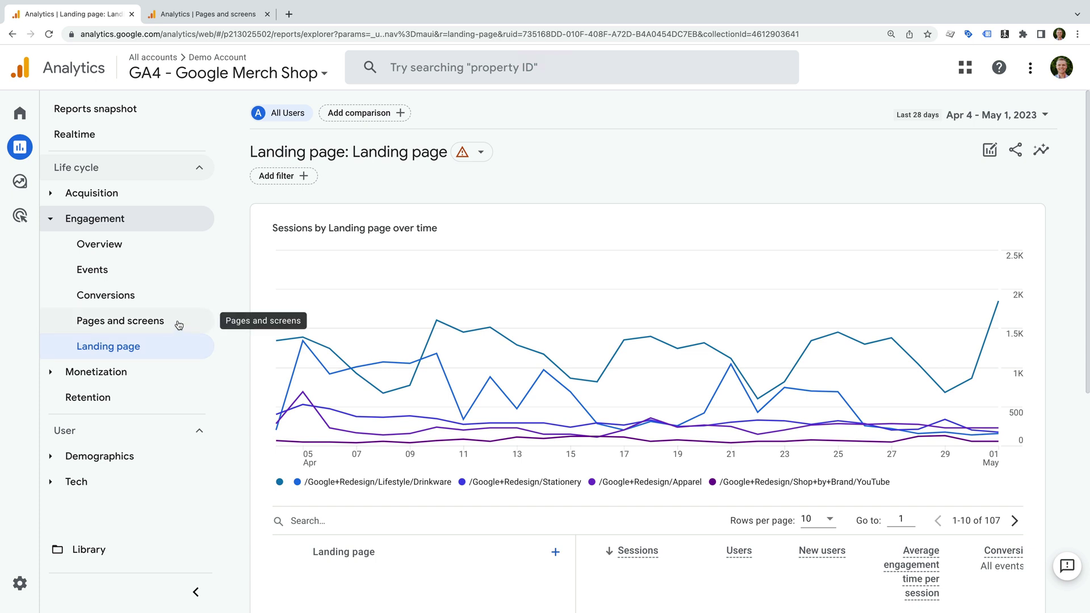
pyautogui.click(179, 325)
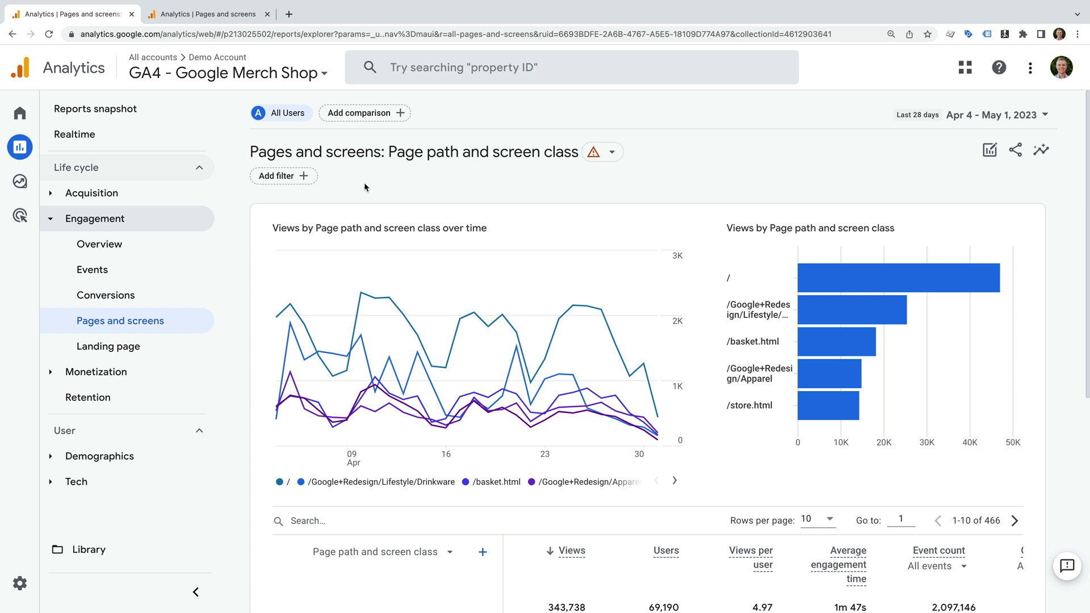
# Switch to the Loves Data GA4 Demo property and start customizing its Pages and screens report
pyautogui.click(237, 22)
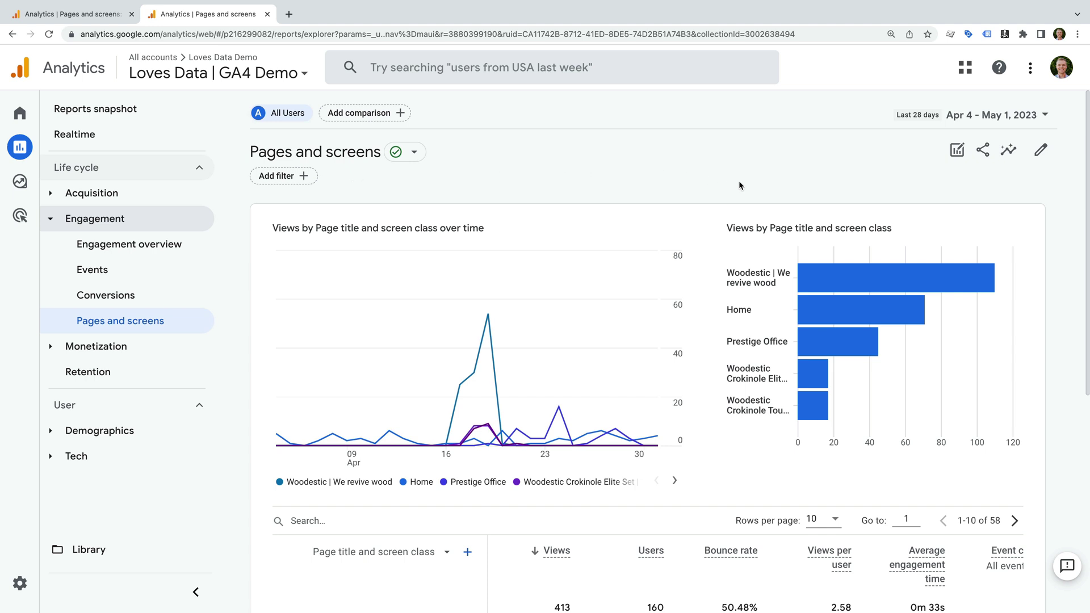
pyautogui.click(1048, 159)
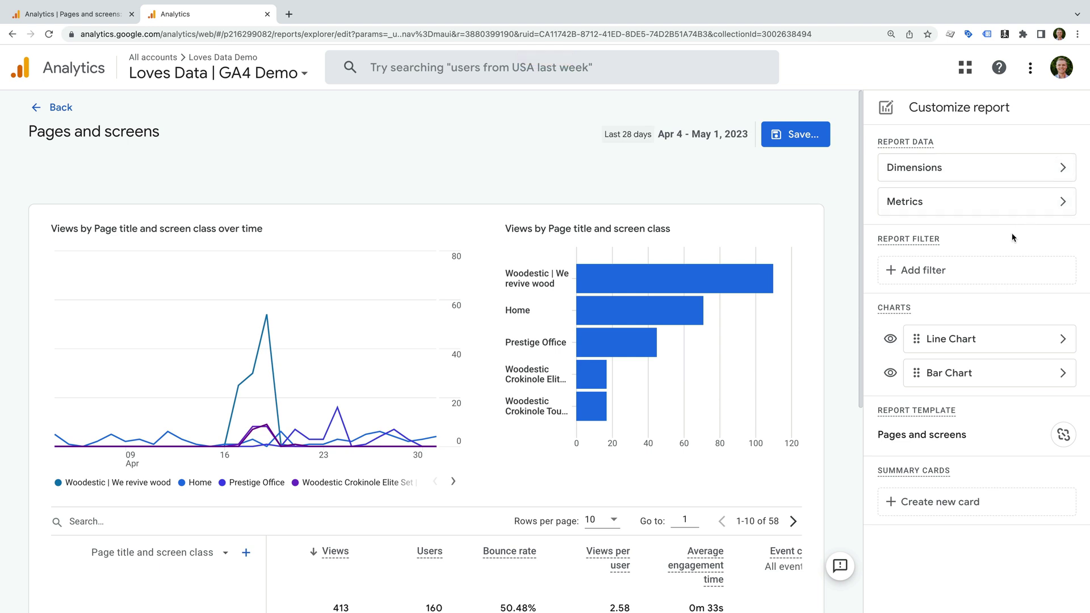
# Add a report filter on the Hostname dimension
pyautogui.click(977, 274)
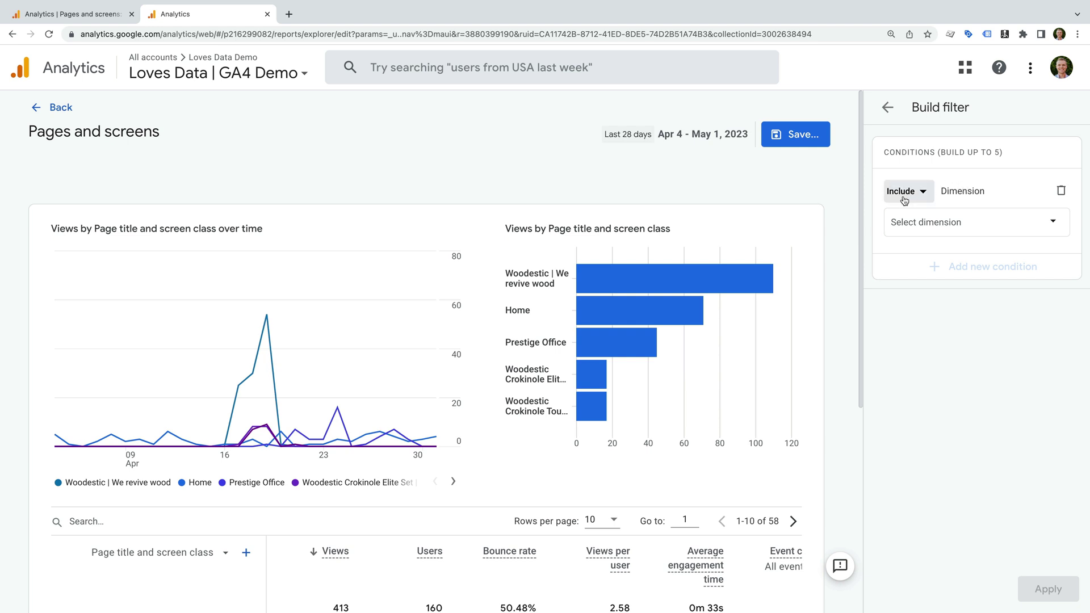
pyautogui.click(1006, 225)
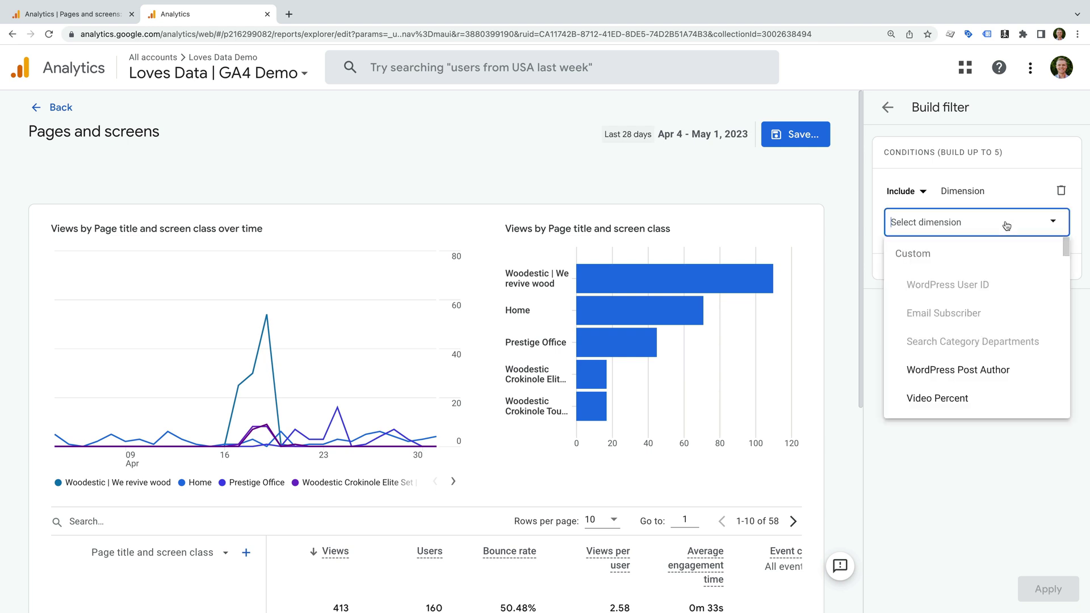
pyautogui.write('ho')
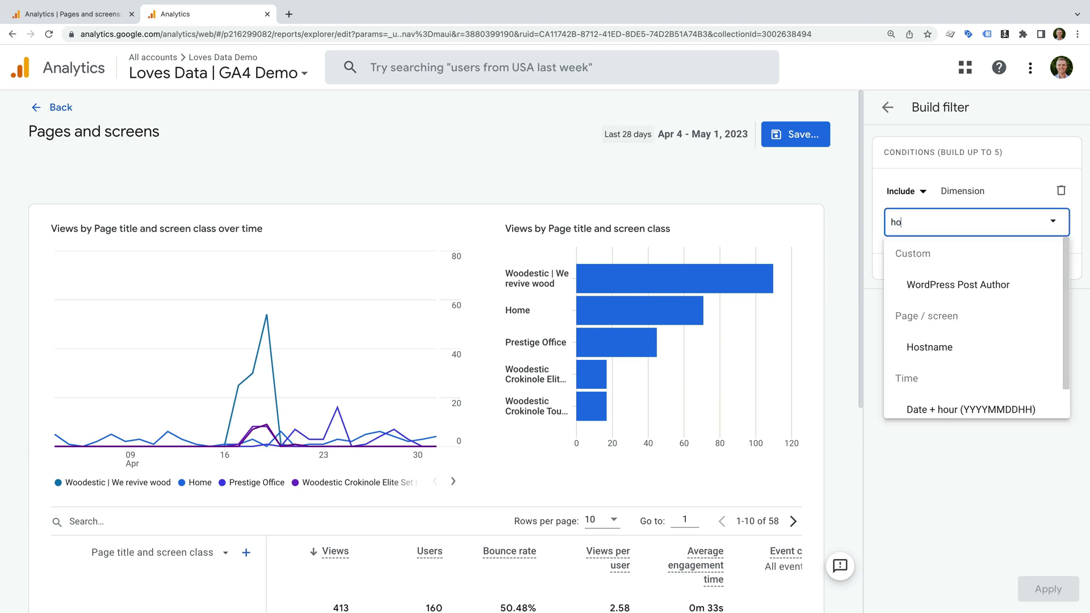
pyautogui.write('stname')
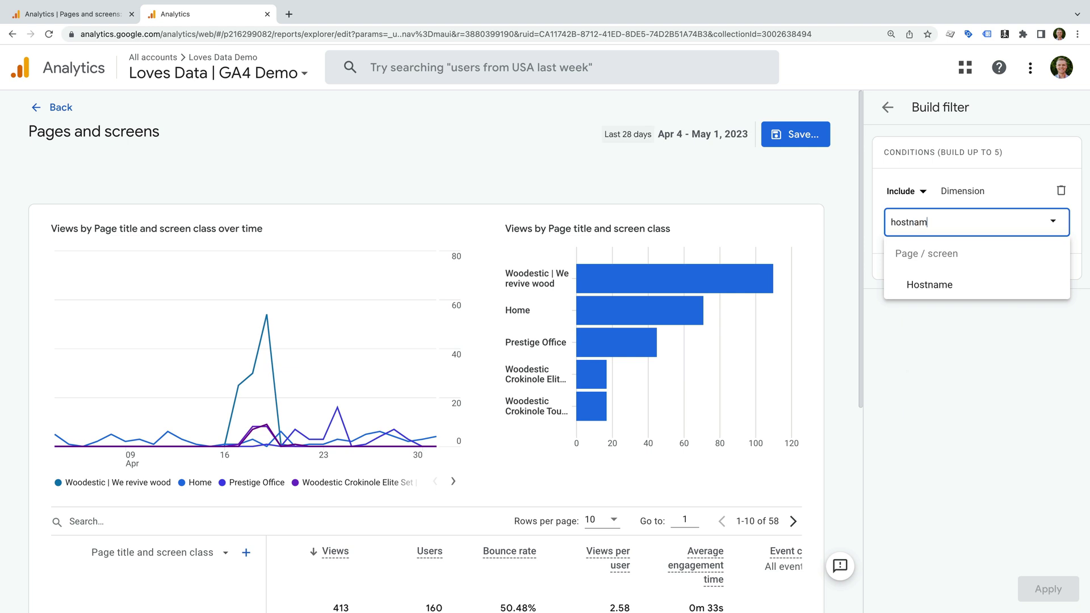
pyautogui.click(969, 288)
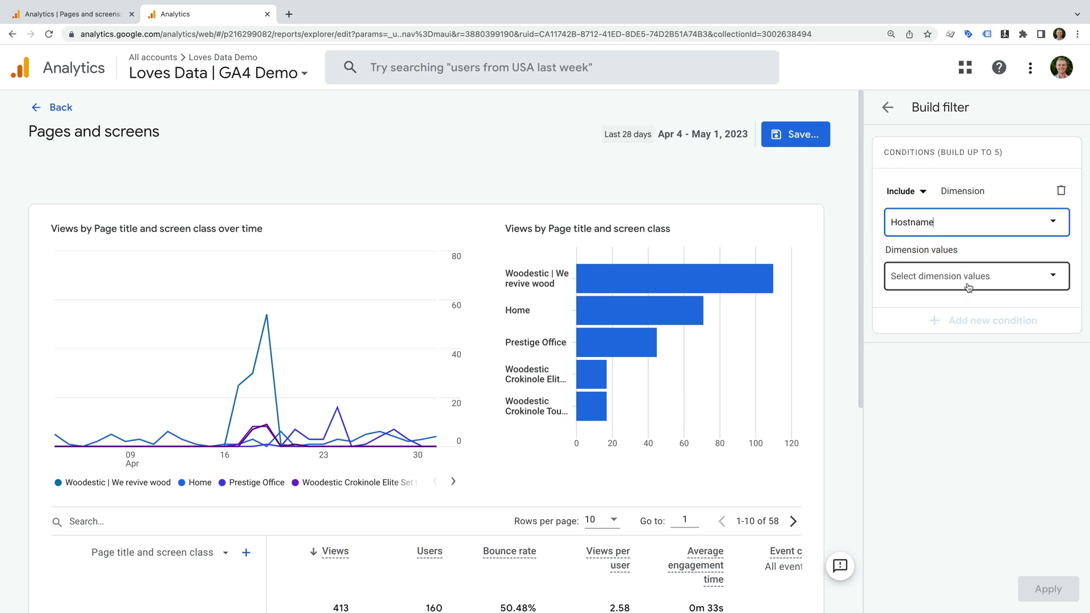
pyautogui.click(1005, 253)
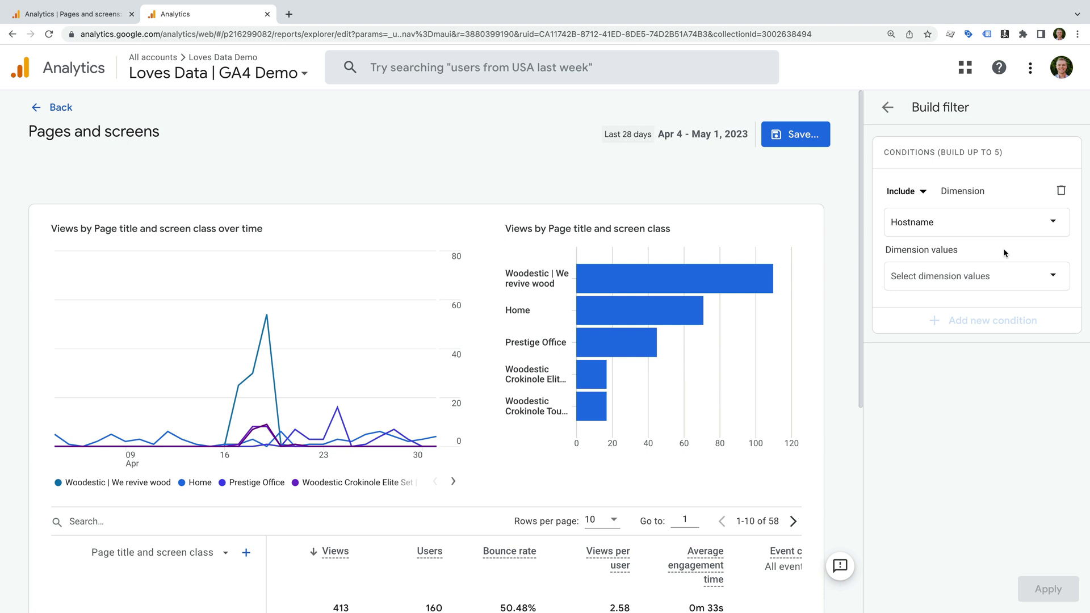
pyautogui.click(1052, 278)
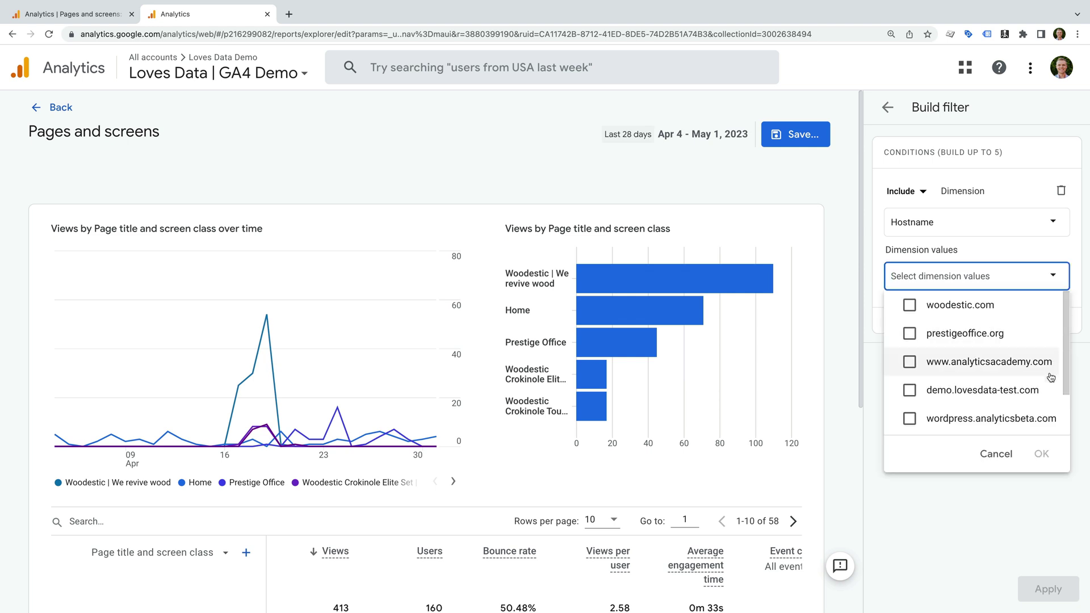
pyautogui.click(910, 362)
pyautogui.click(909, 390)
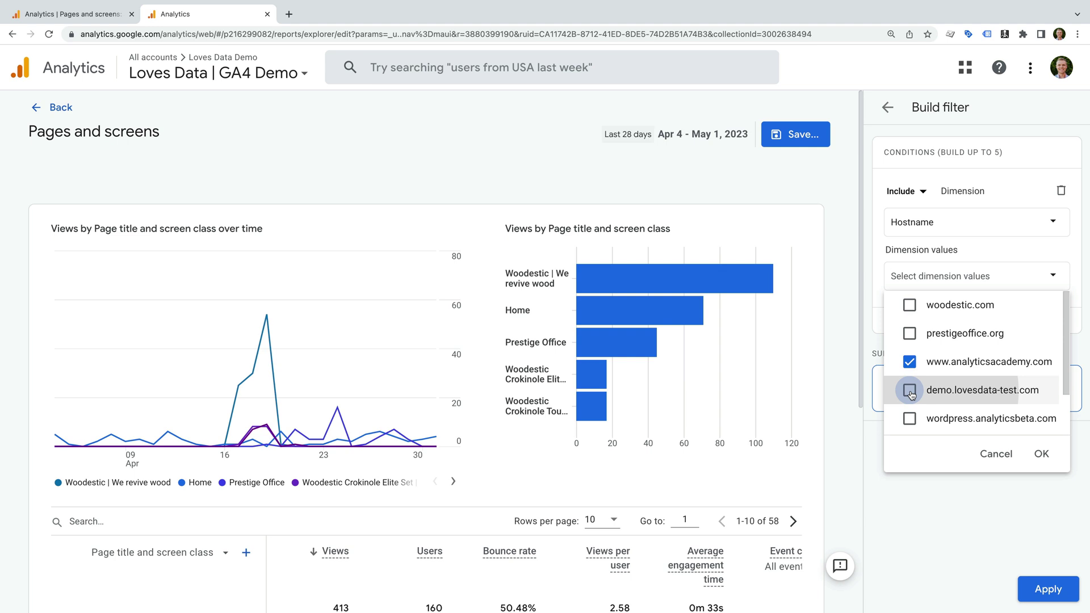
pyautogui.click(909, 419)
pyautogui.click(1042, 455)
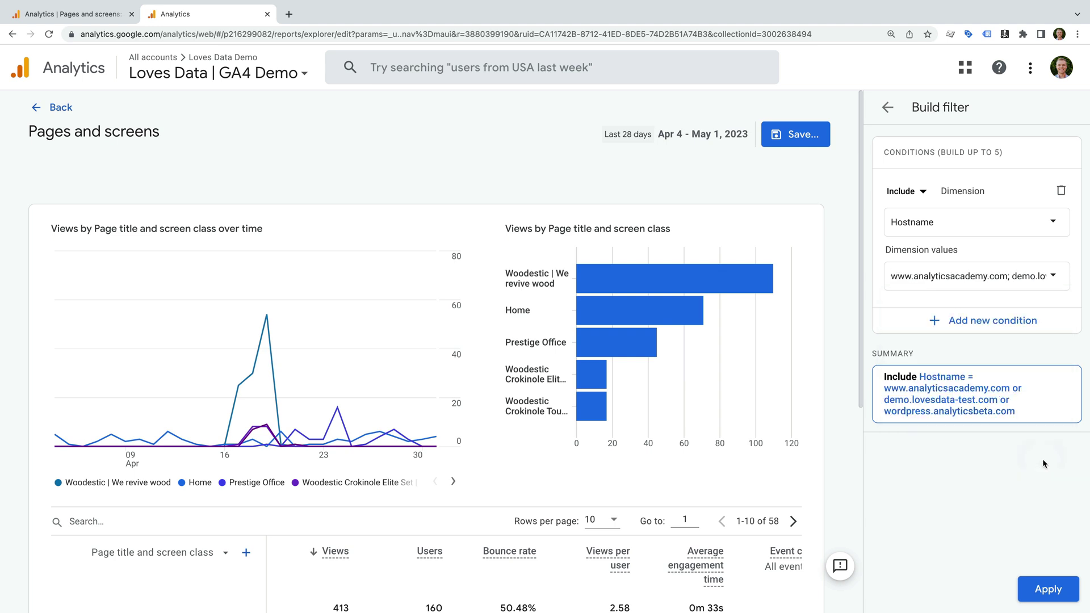
pyautogui.click(1047, 587)
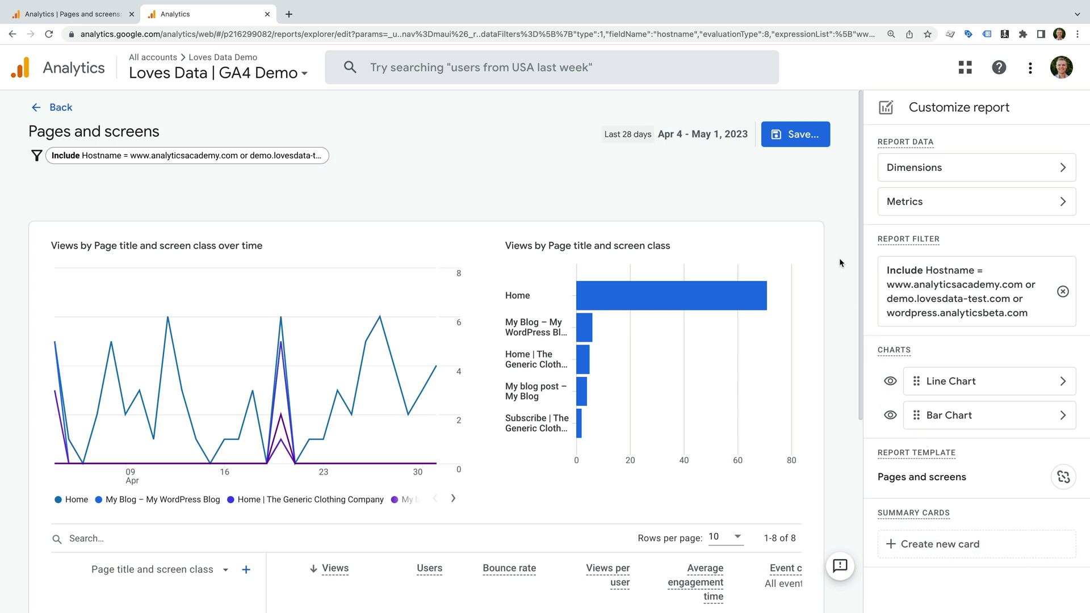
# Save the hostname filter as changes to the current Pages and screens report and exit editing
pyautogui.click(797, 142)
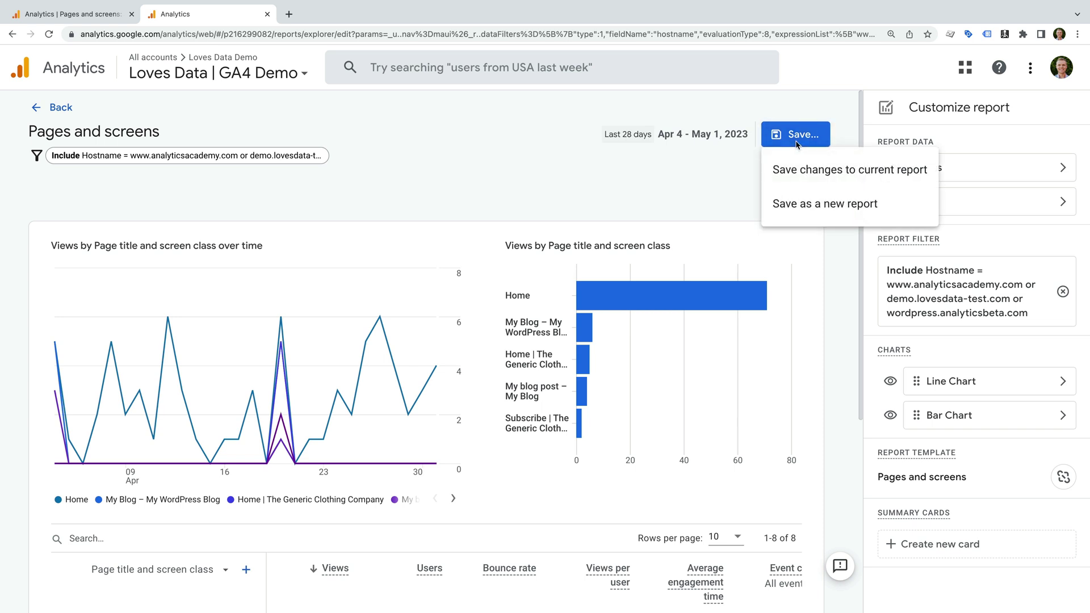
pyautogui.click(821, 171)
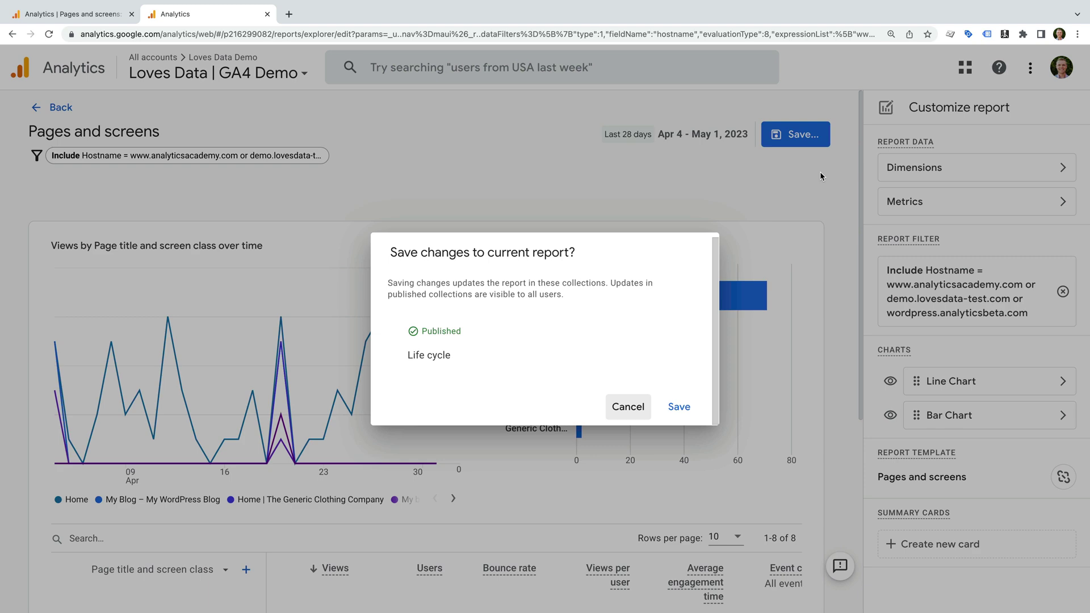
pyautogui.click(679, 408)
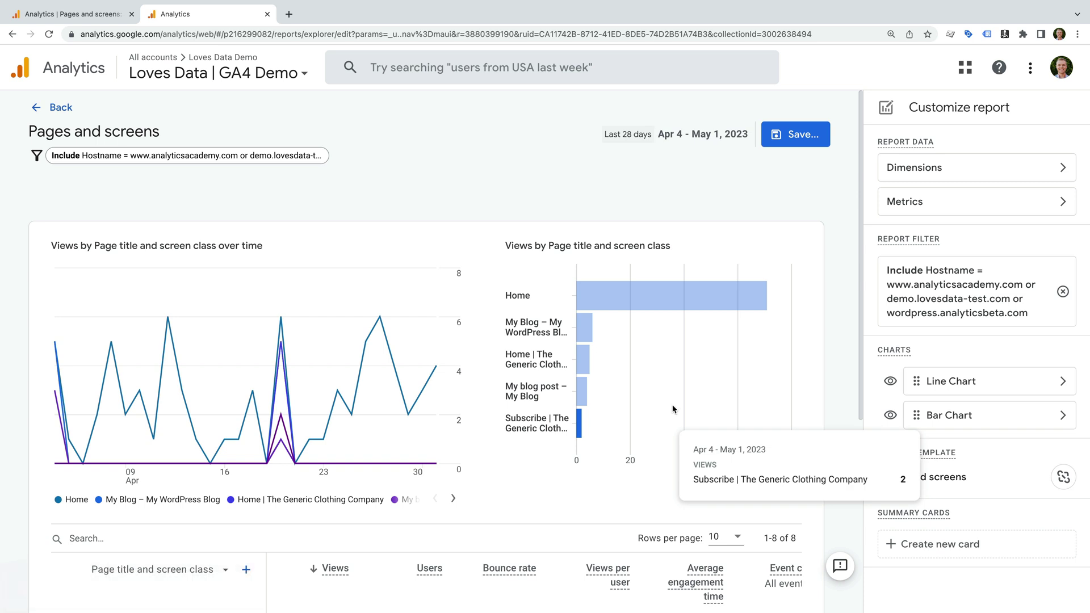
pyautogui.click(67, 107)
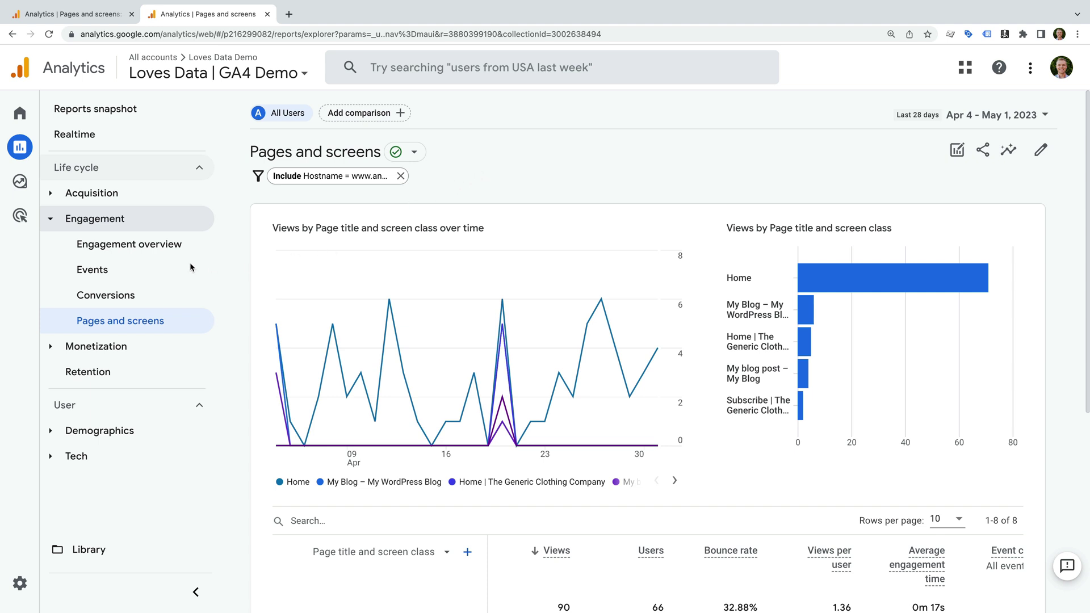
# Visit Events, then reopen Pages and screens to confirm the Hostname filter persists
pyautogui.click(161, 269)
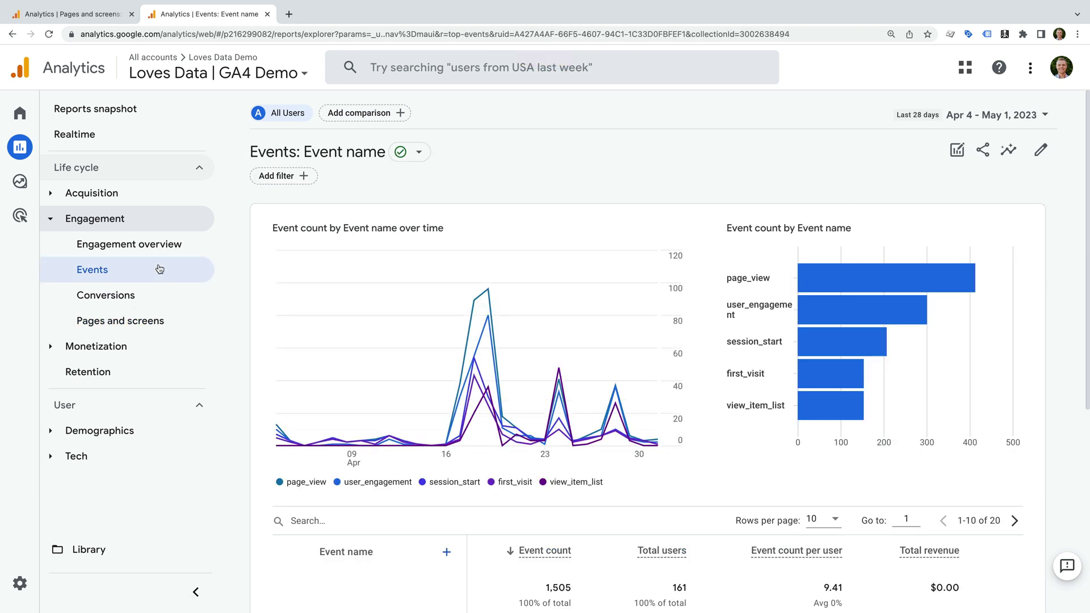
pyautogui.click(158, 323)
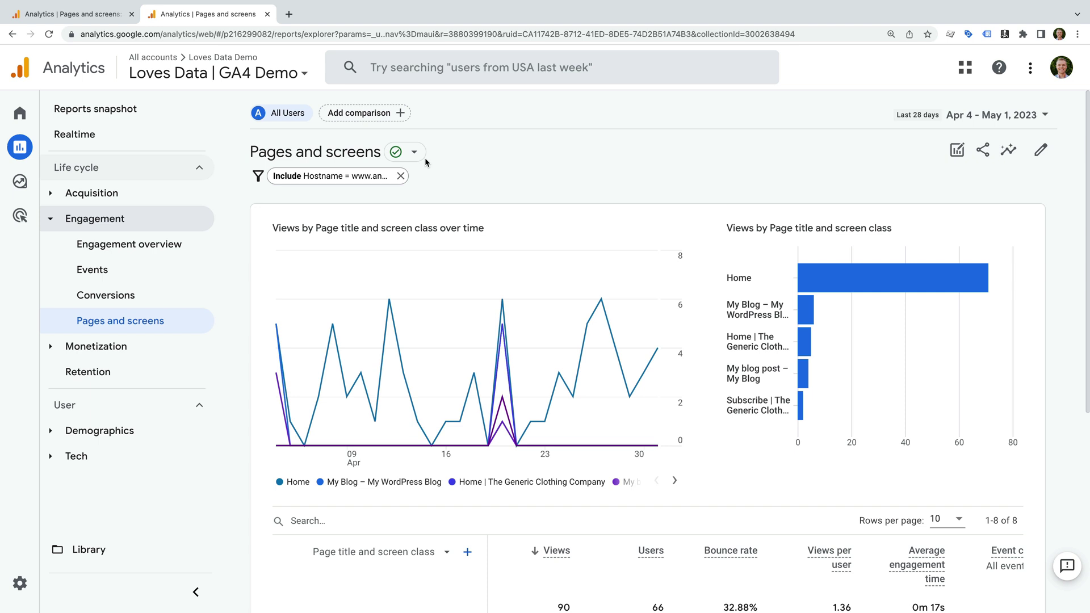
# Back in the Google Merch Shop property, start a new blank free-form exploration
pyautogui.click(106, 16)
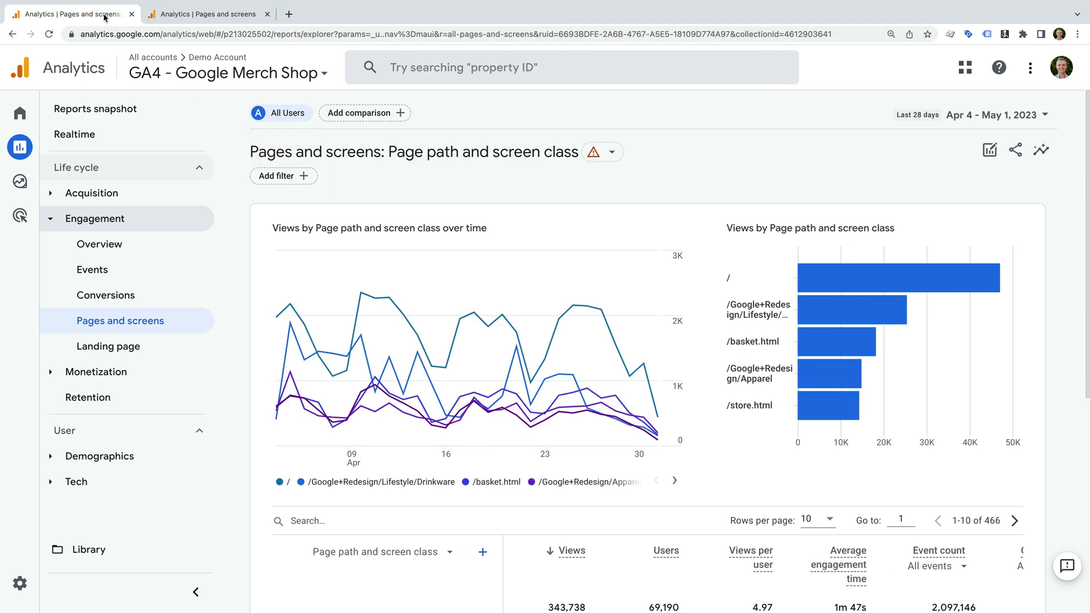
pyautogui.moveTo(22, 187)
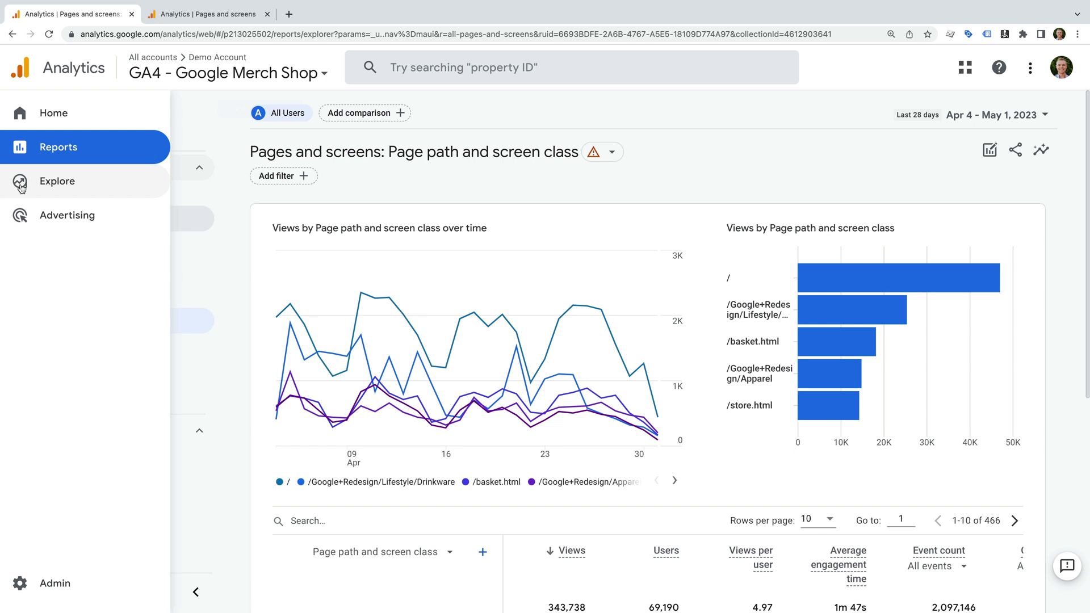
pyautogui.click(62, 186)
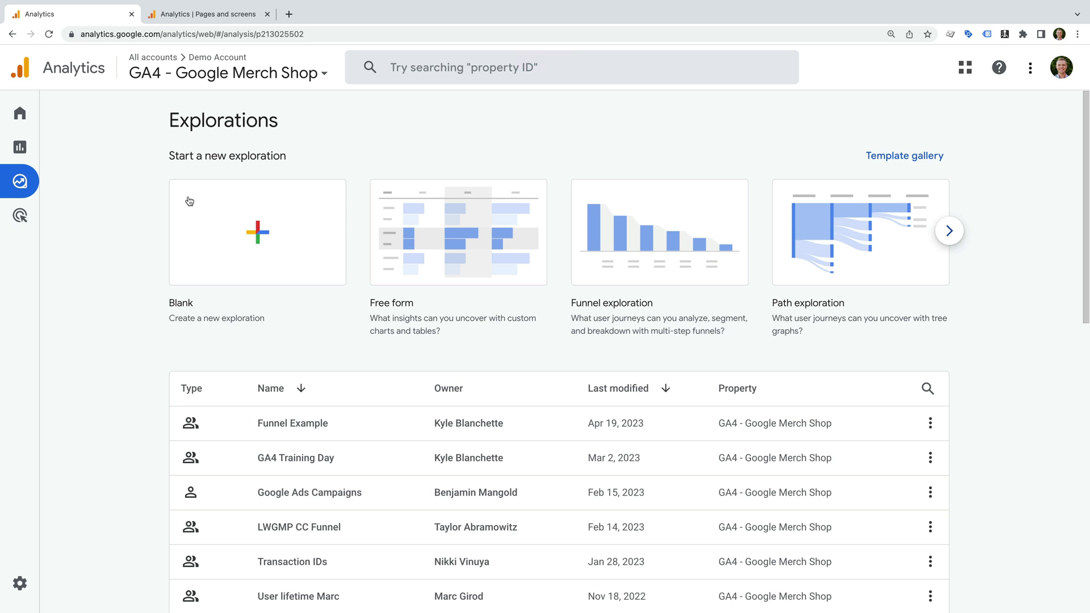
pyautogui.click(230, 233)
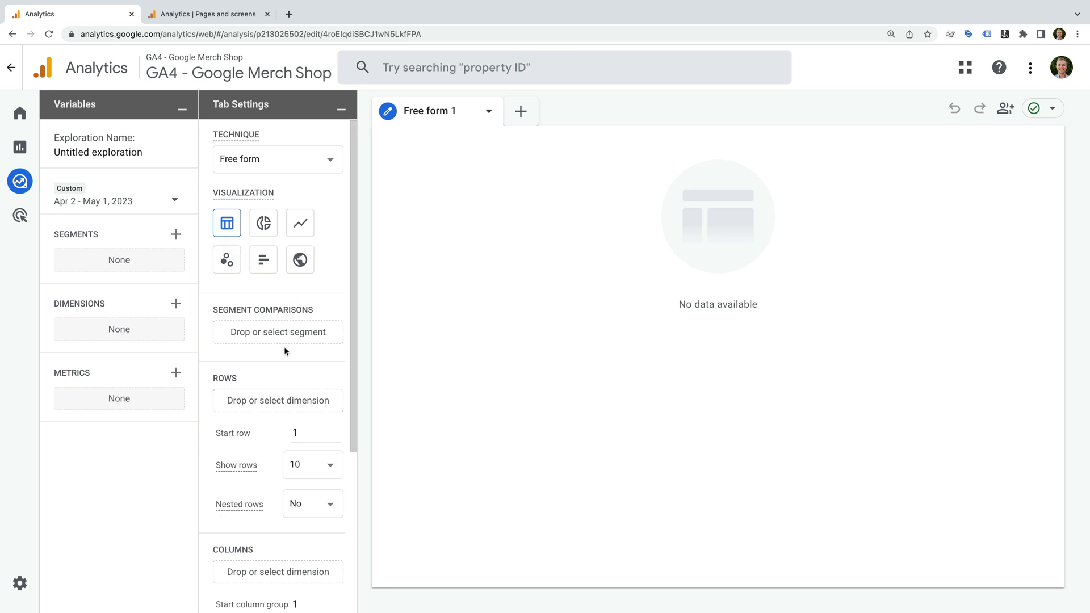
pyautogui.scroll(-4, 285, 350)
pyautogui.scroll(-1, 284, 346)
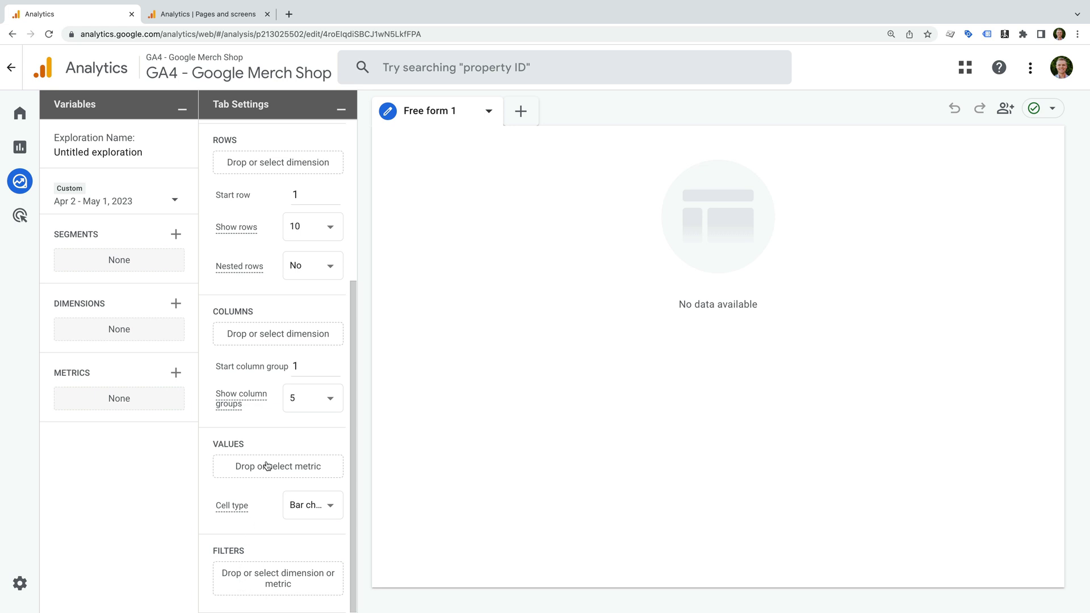
pyautogui.scroll(5, 273, 462)
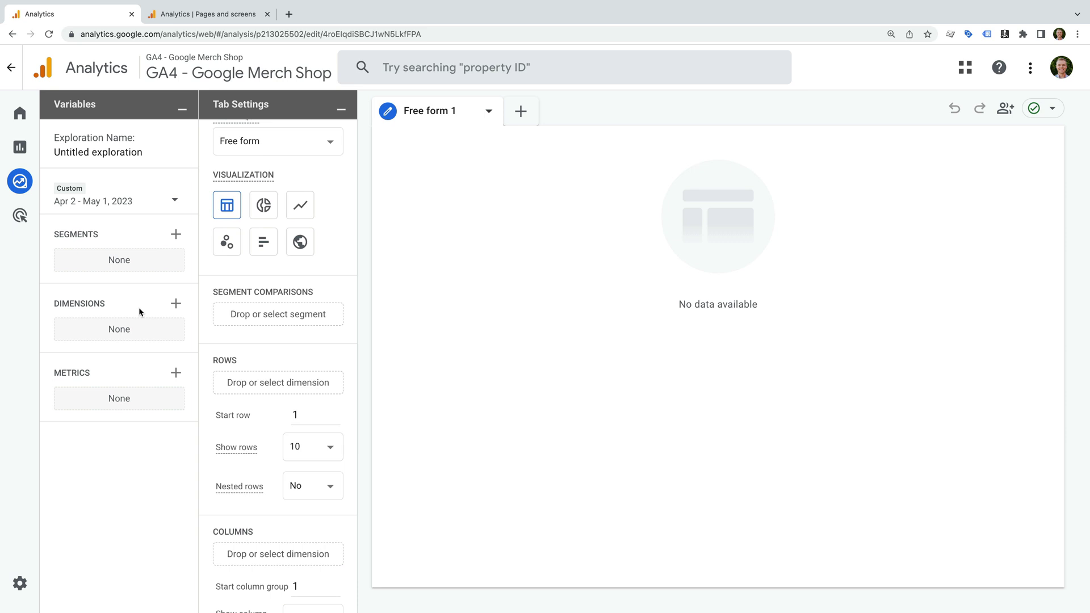
# Import the Landing page + query string dimension into the exploration
pyautogui.click(176, 303)
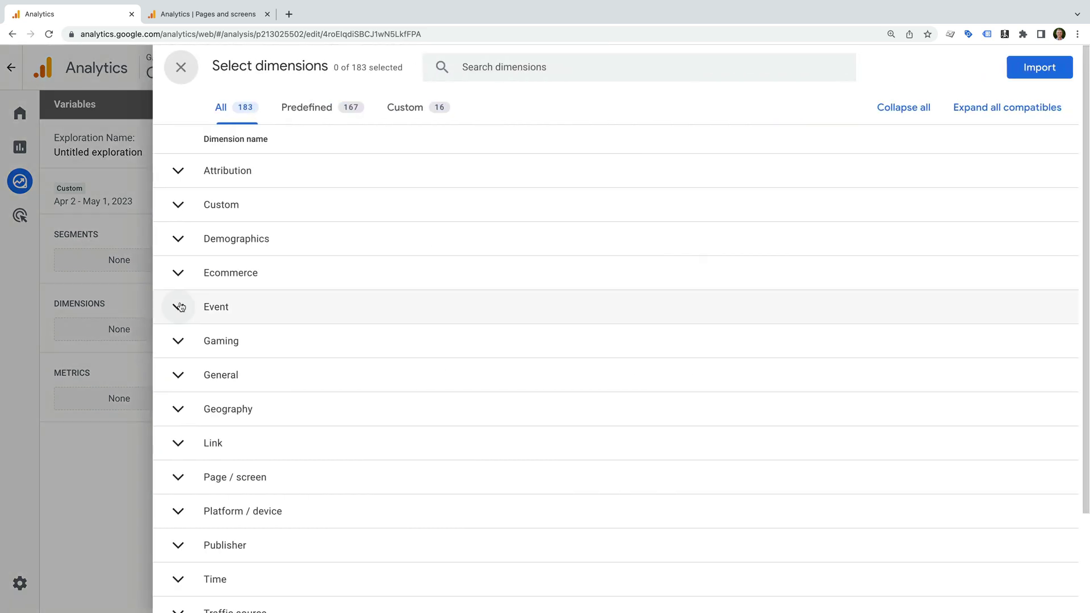
pyautogui.click(499, 66)
pyautogui.write('landing page')
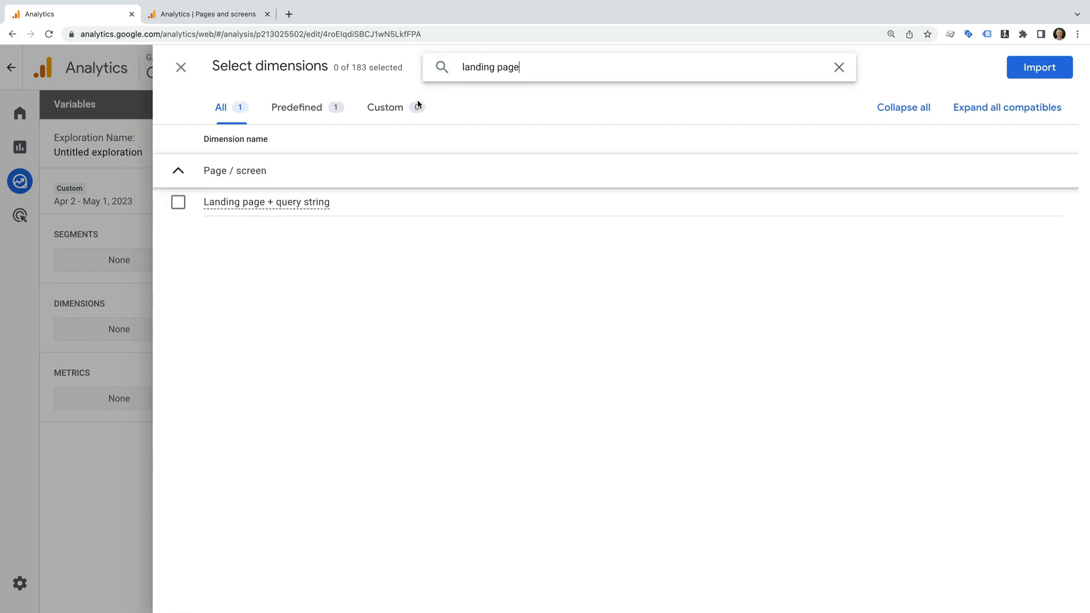
pyautogui.click(179, 202)
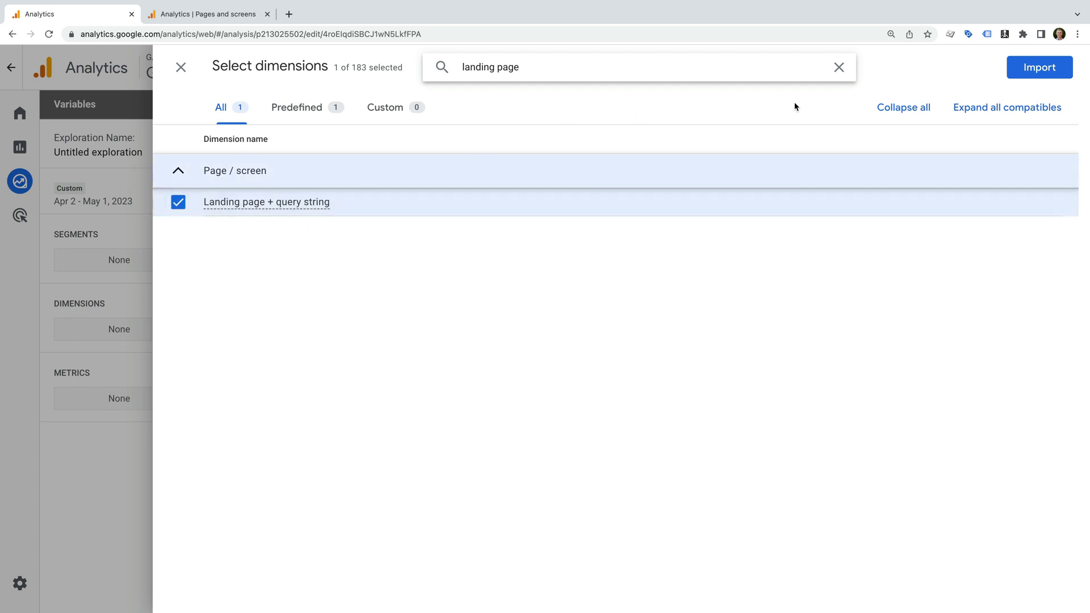
pyautogui.click(1022, 76)
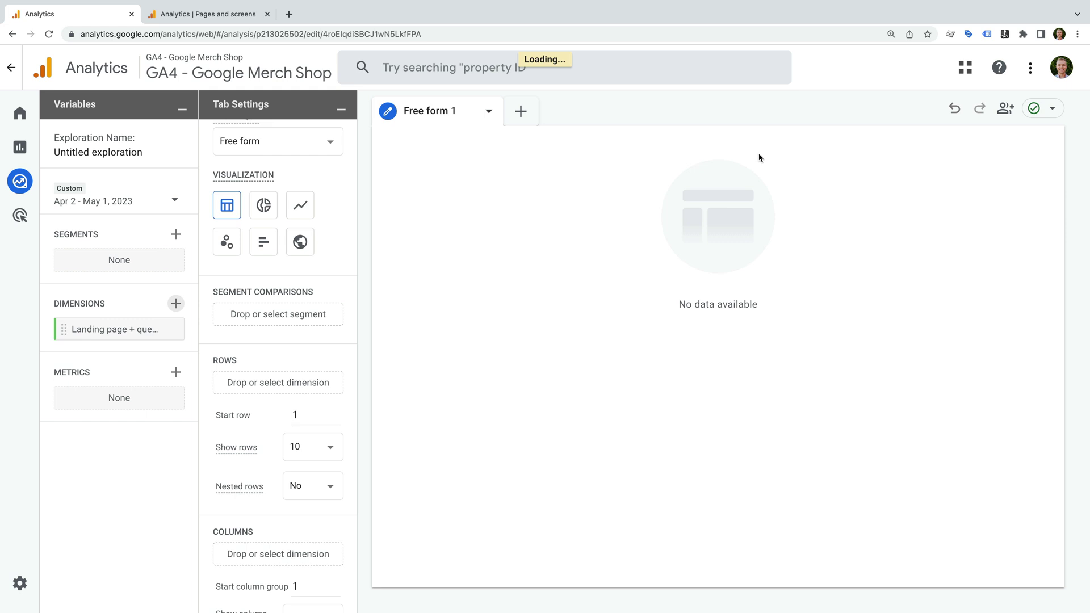
# Import the Views and Engagement rate metrics into the exploration
pyautogui.click(176, 371)
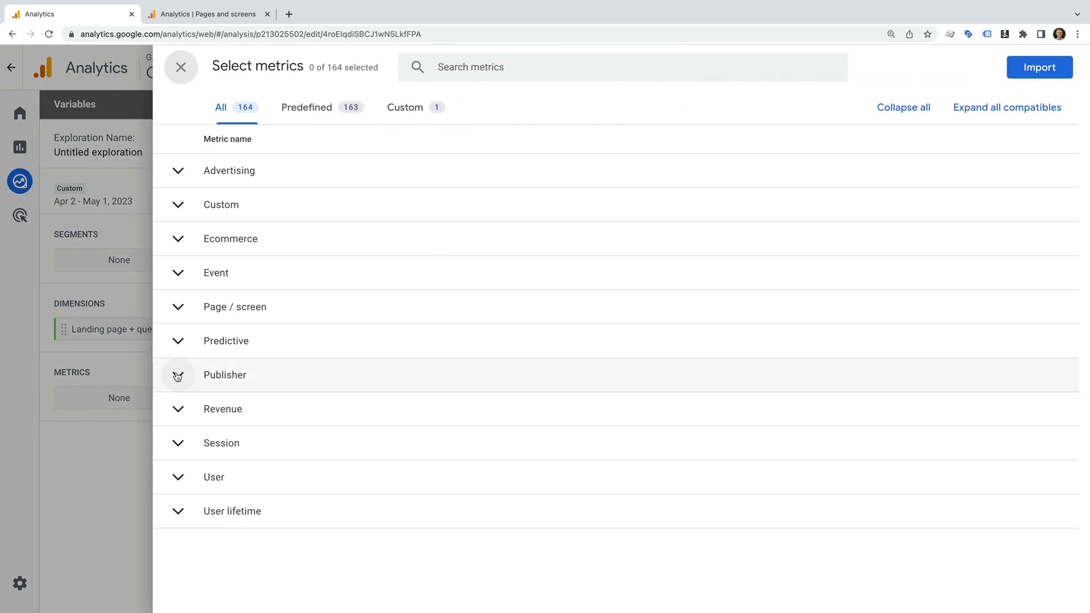
pyautogui.click(497, 73)
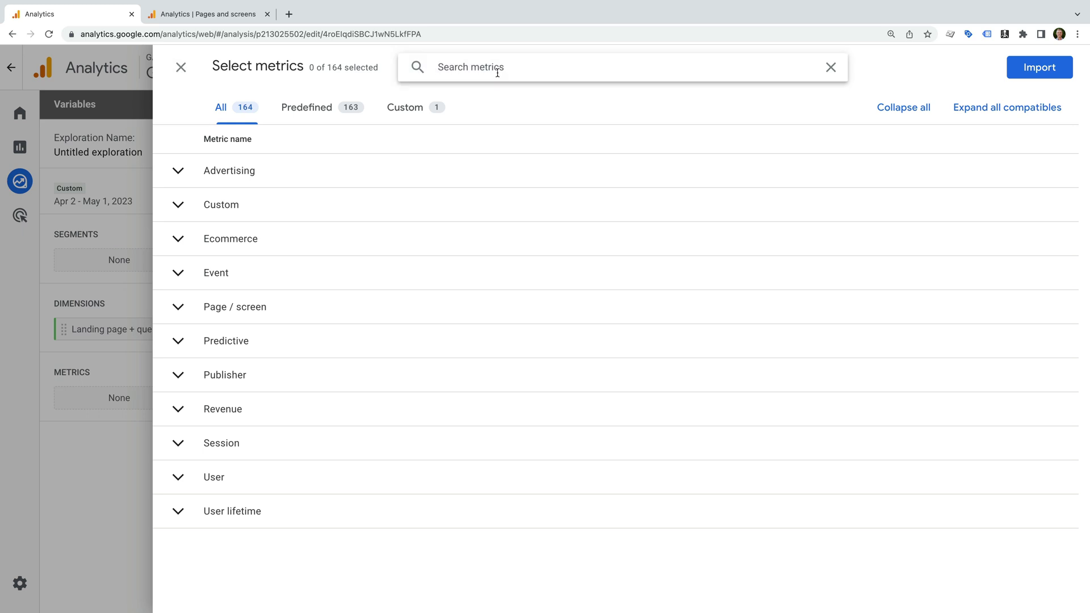
pyautogui.write('views')
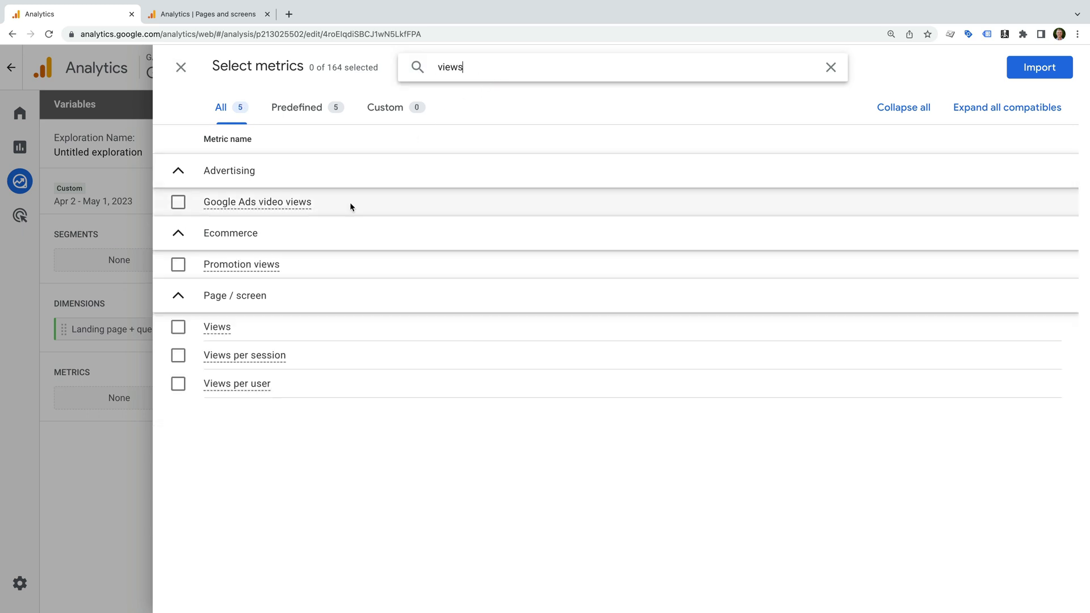
pyautogui.click(178, 327)
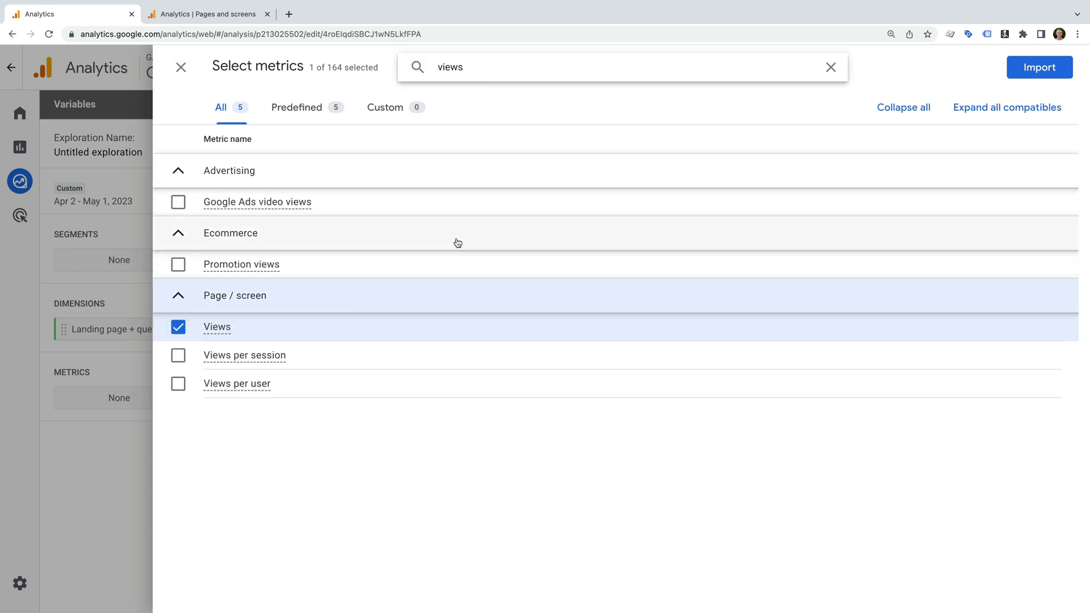
pyautogui.doubleClick(472, 67)
pyautogui.write('e')
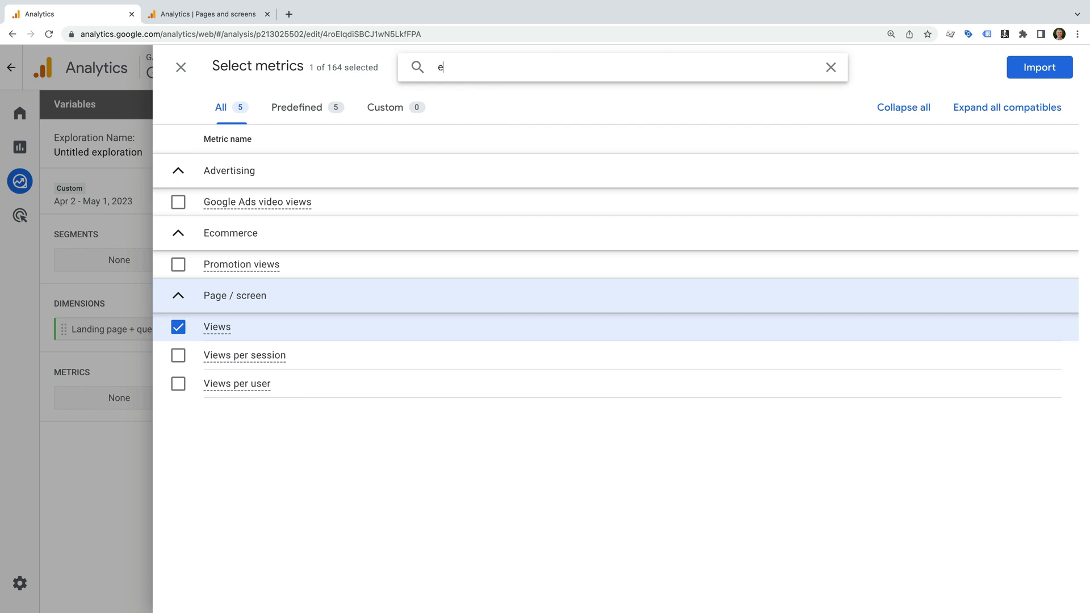
pyautogui.write('ngagement')
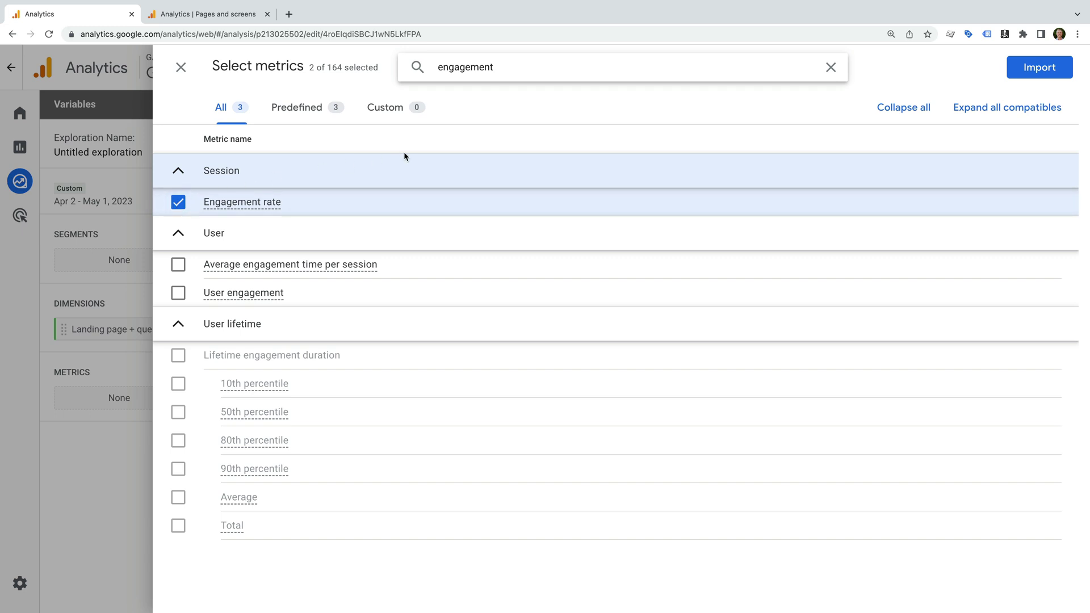
pyautogui.click(1016, 72)
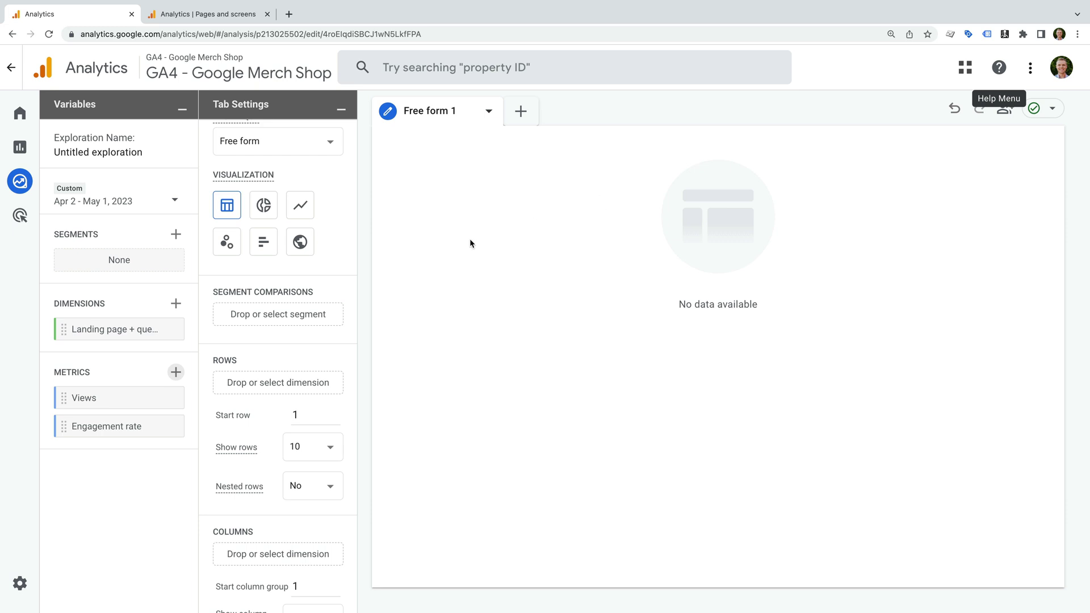
# Put Landing page + query string in Rows and Views and Engagement rate in Values
pyautogui.doubleClick(135, 325)
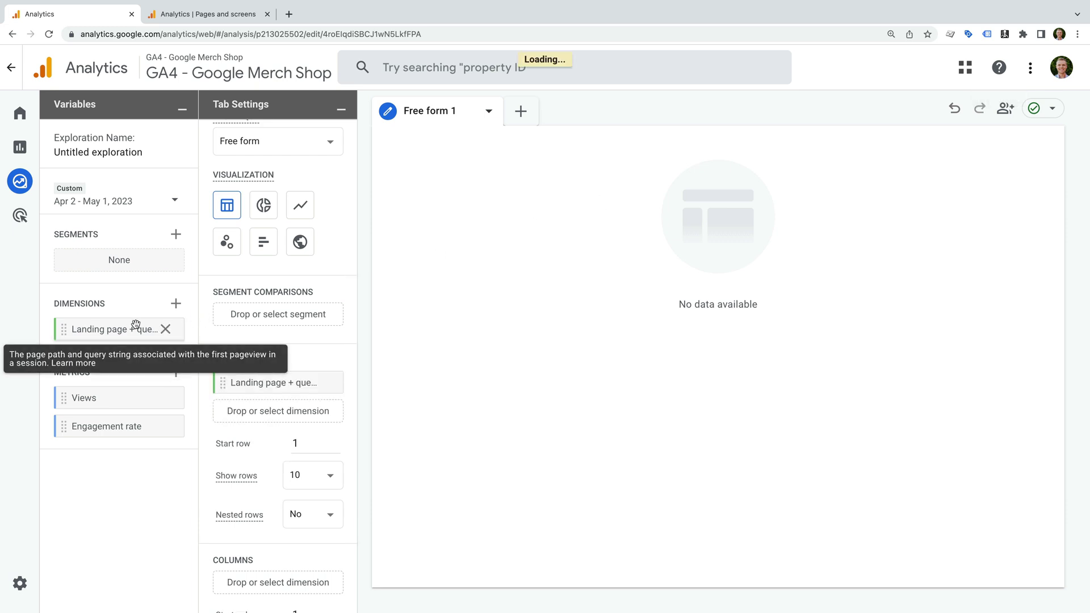
pyautogui.doubleClick(123, 397)
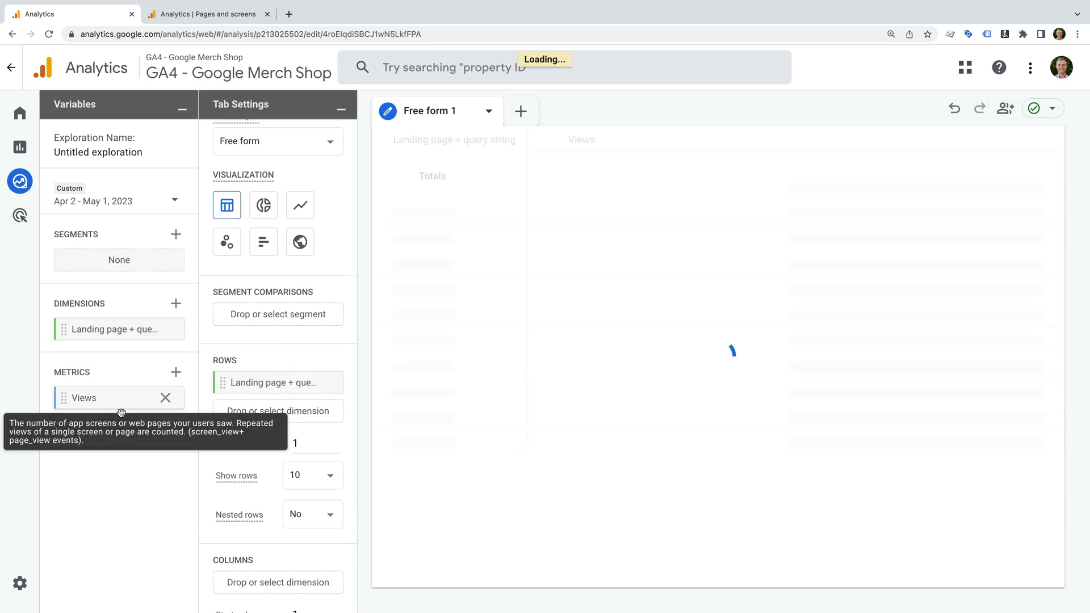
pyautogui.doubleClick(112, 429)
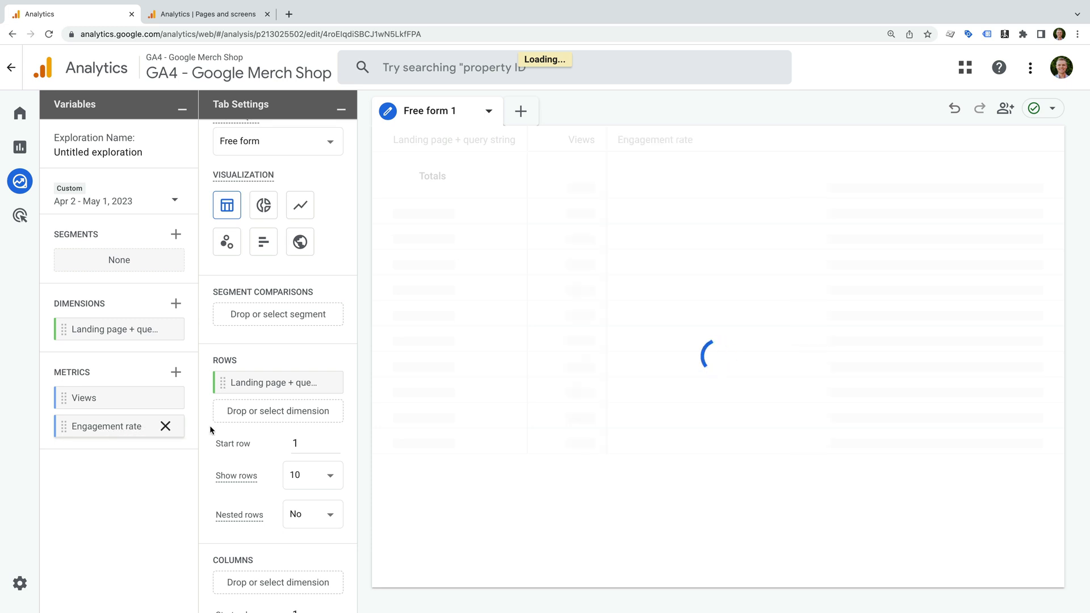
pyautogui.scroll(-5, 274, 427)
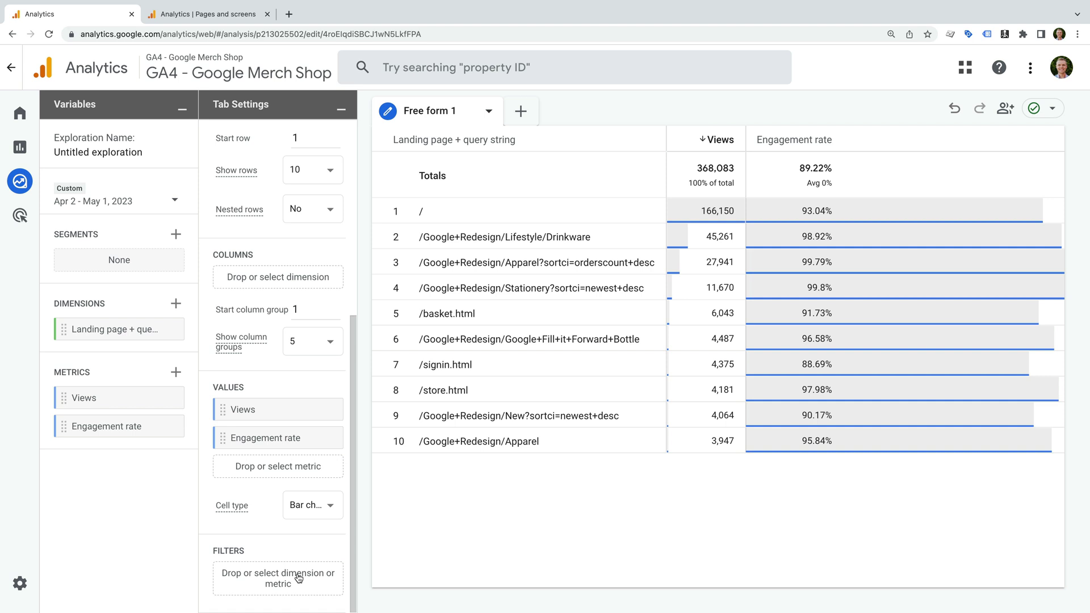
pyautogui.click(299, 578)
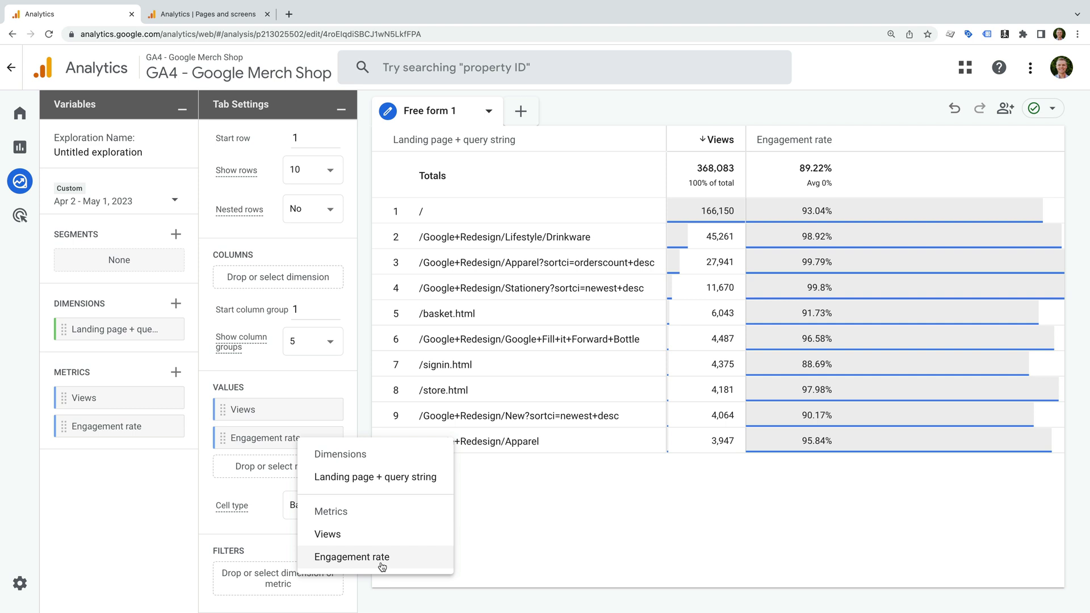
# Apply a filter keeping only rows where Views is greater than 4000
pyautogui.click(365, 534)
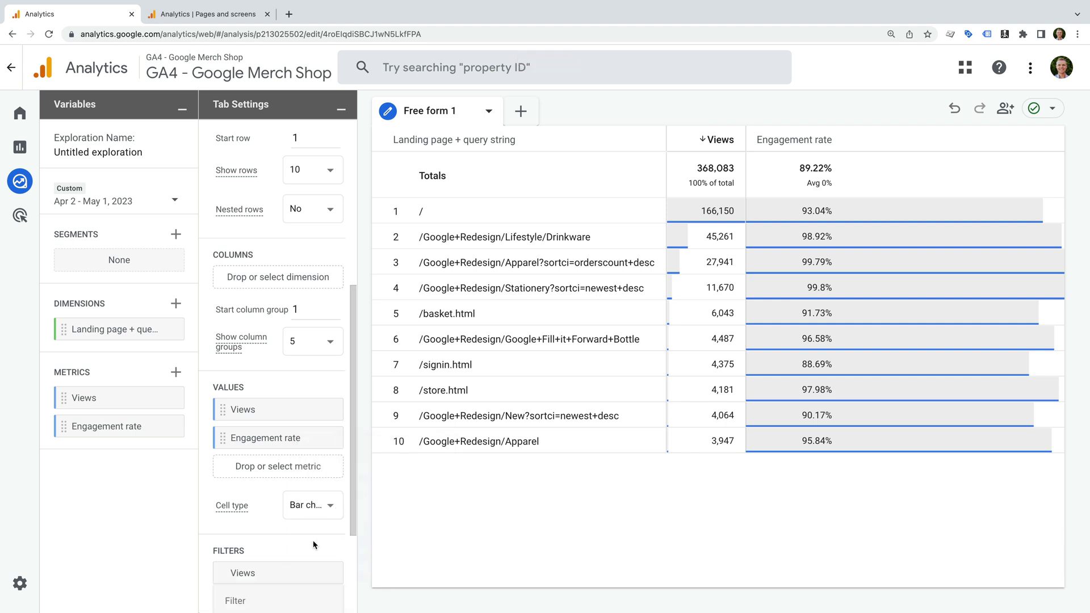
pyautogui.scroll(-3, 308, 540)
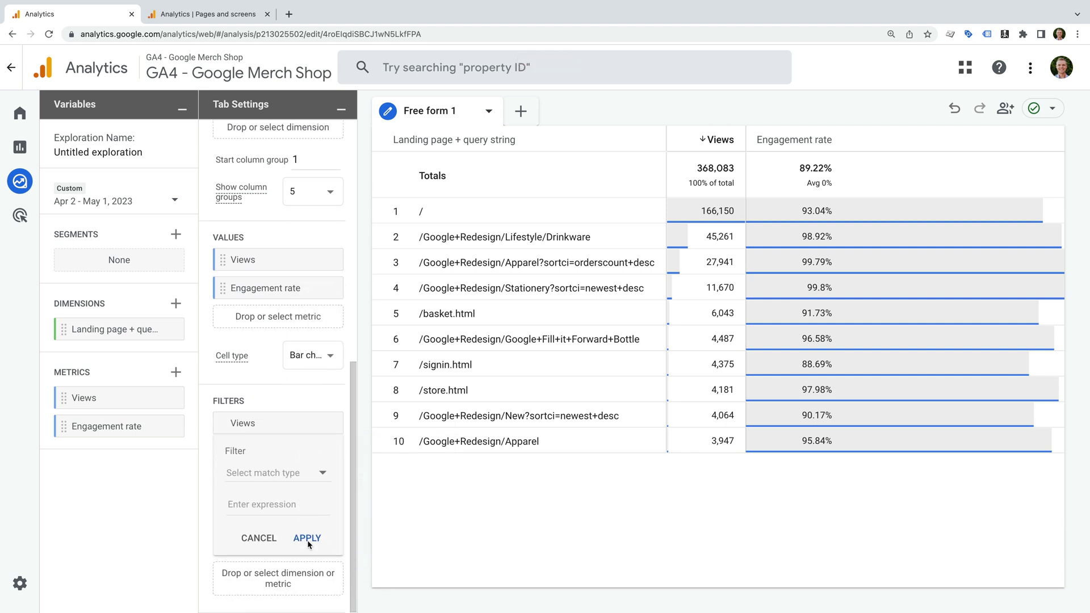
pyautogui.click(295, 478)
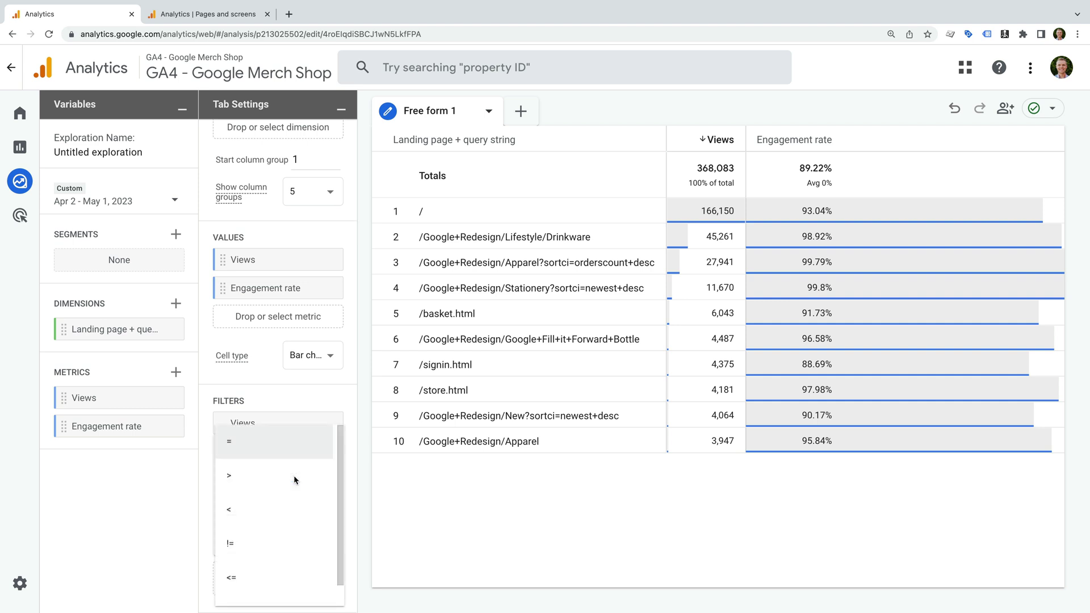
pyautogui.click(240, 482)
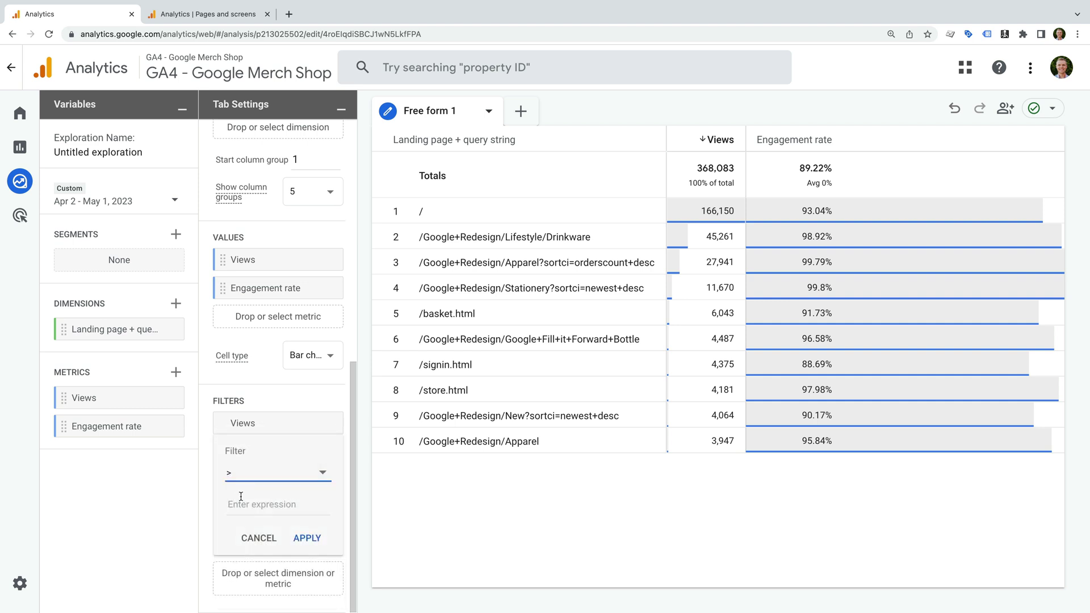
pyautogui.click(242, 504)
pyautogui.write('4000')
pyautogui.click(307, 539)
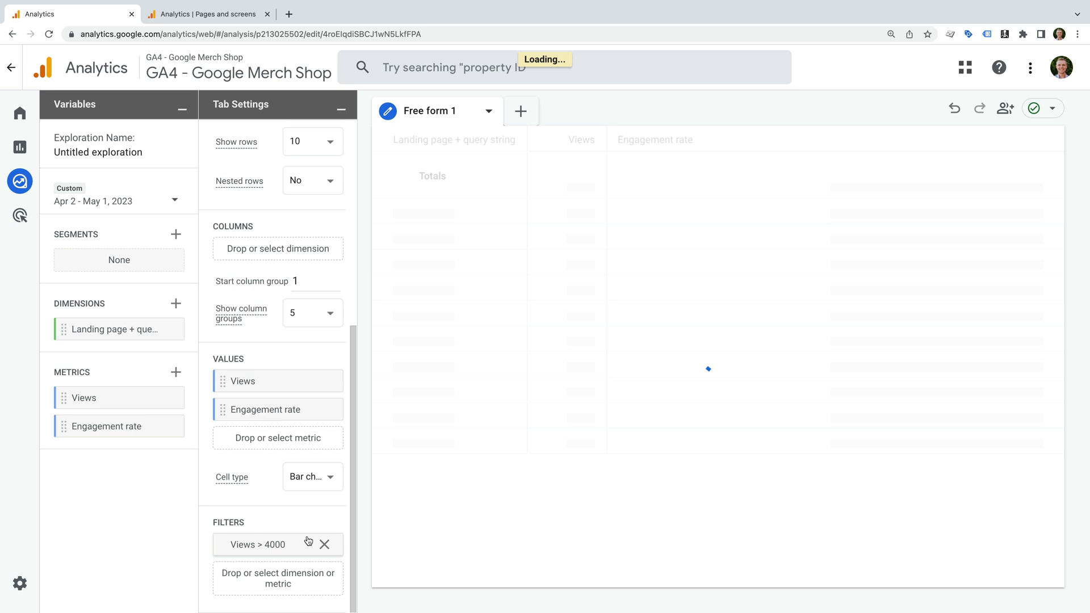